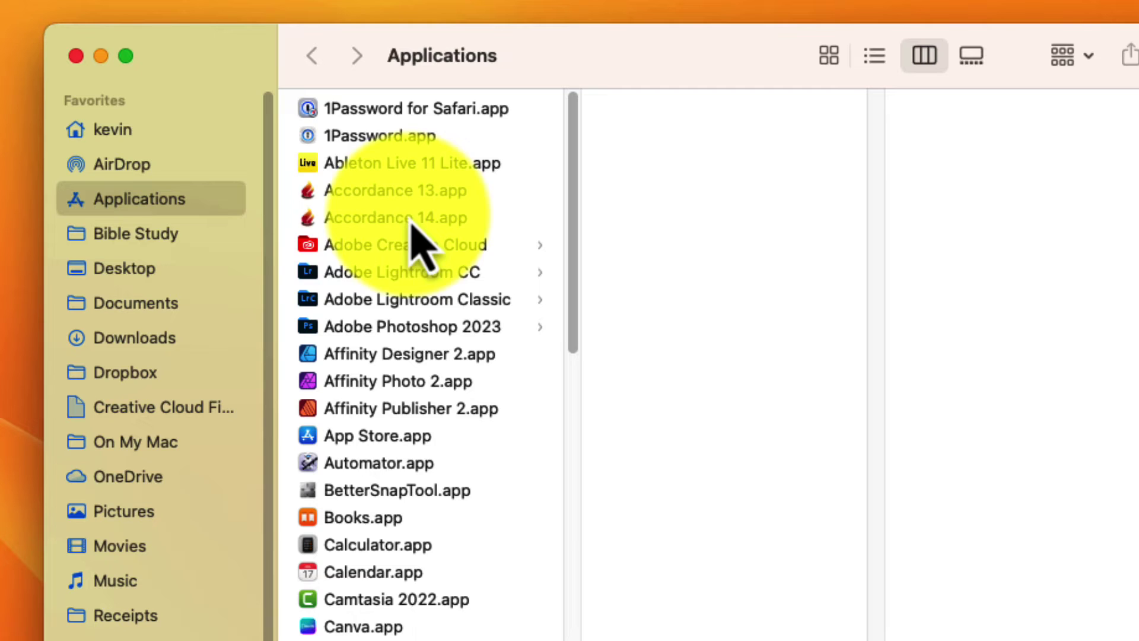
pyautogui.click(368, 220)
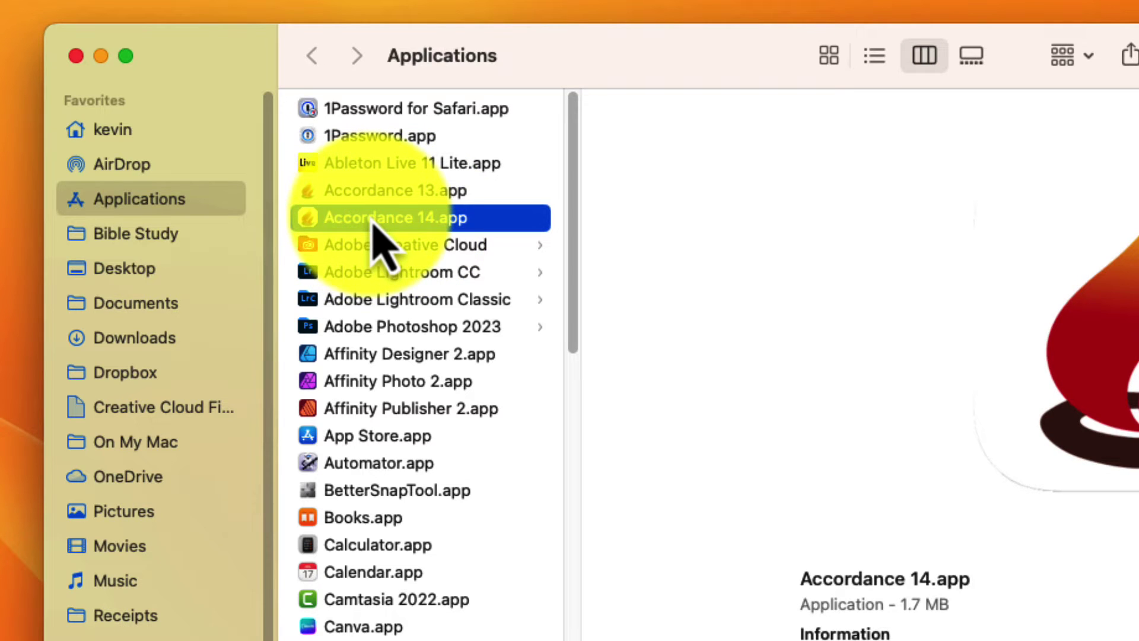
pyautogui.click(403, 220)
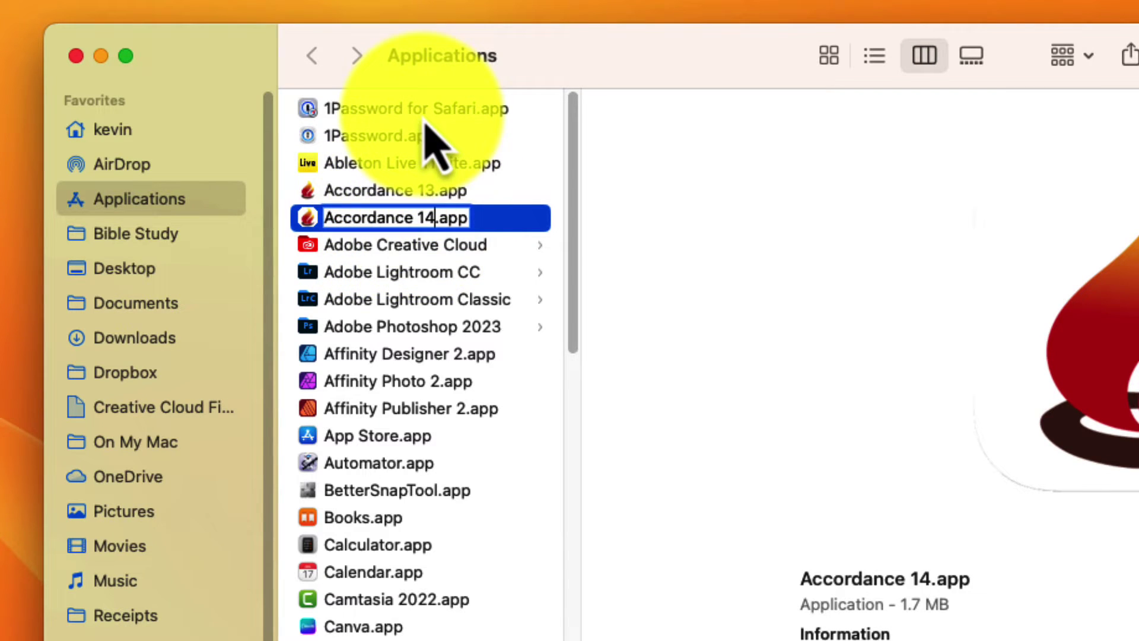
pyautogui.press('BackSpace')
pyautogui.press('BackSpace')
pyautogui.press('BackSpace')
pyautogui.press('Return')
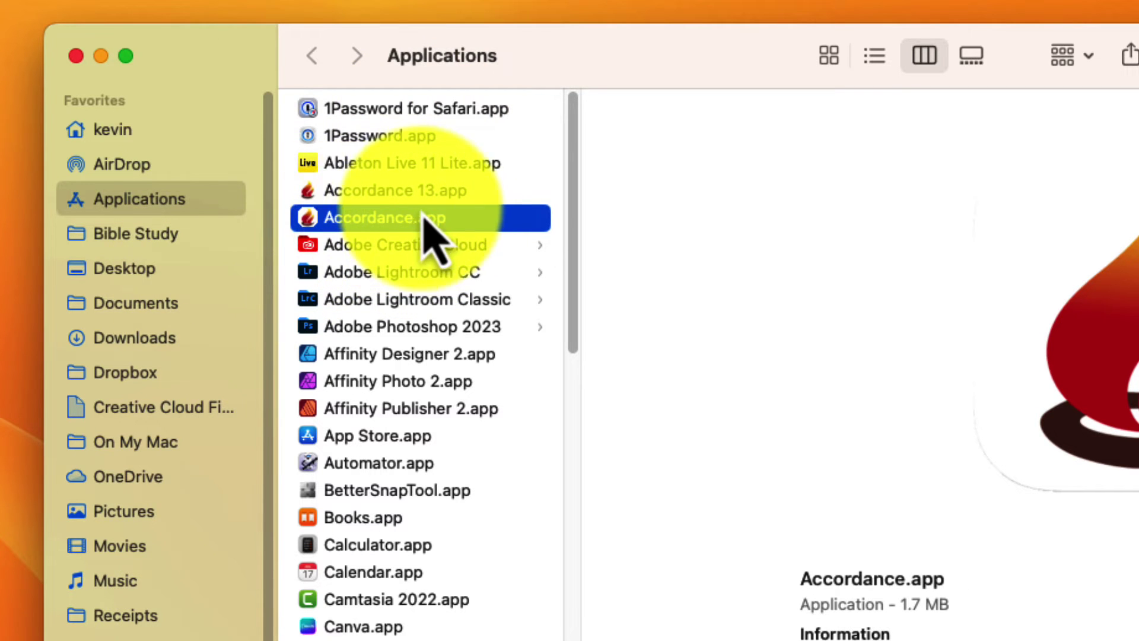
pyautogui.rightClick(385, 227)
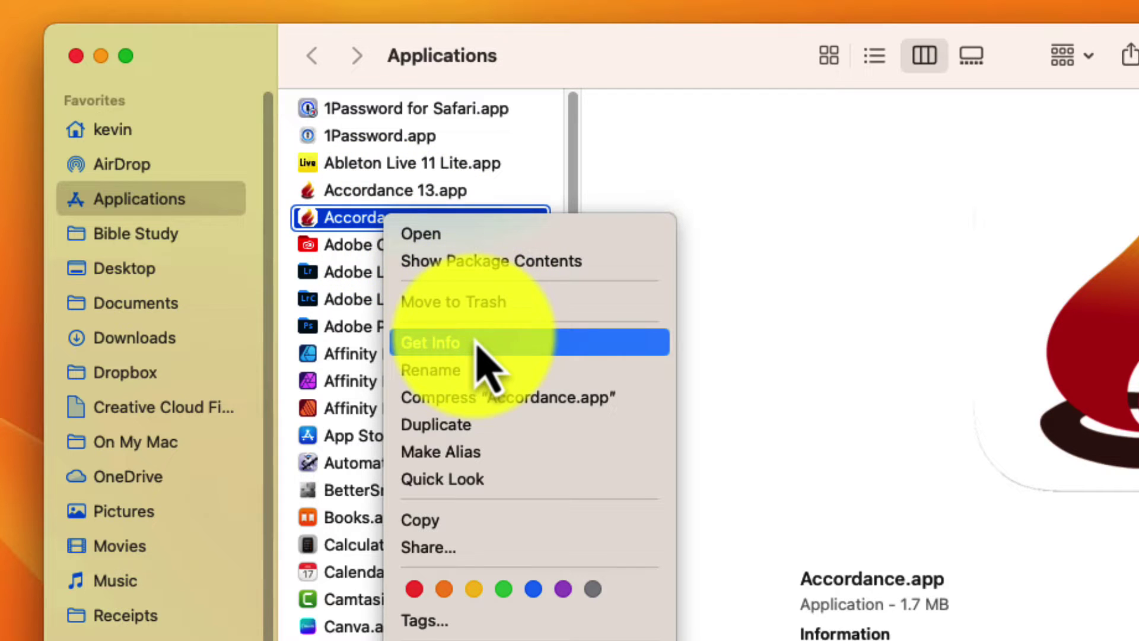
pyautogui.click(467, 370)
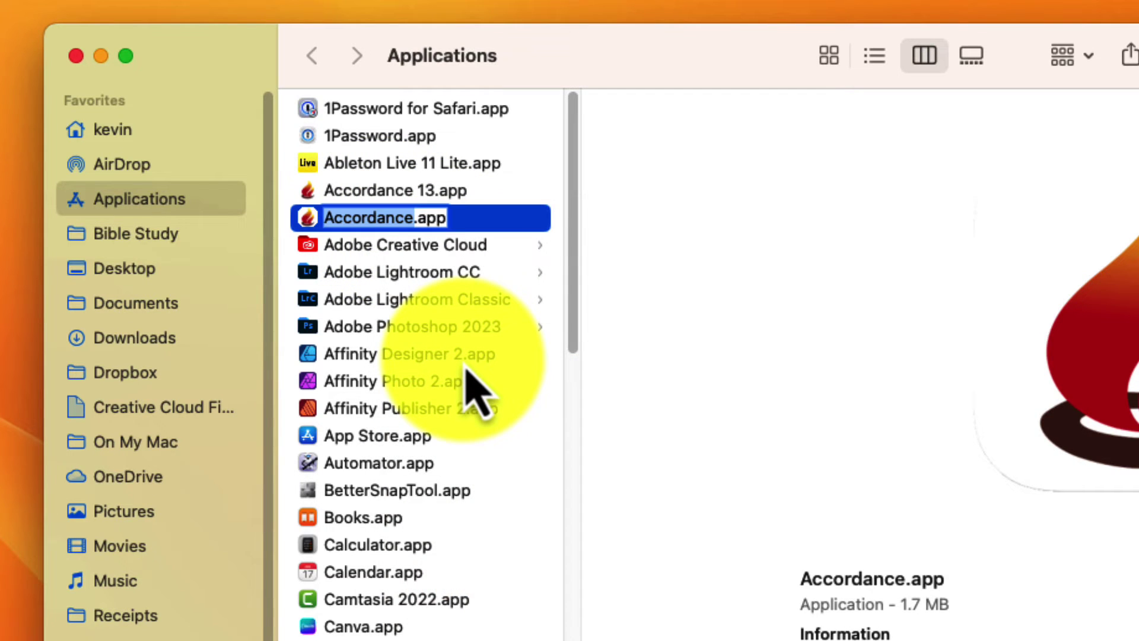
pyautogui.press('Right')
pyautogui.write('14')
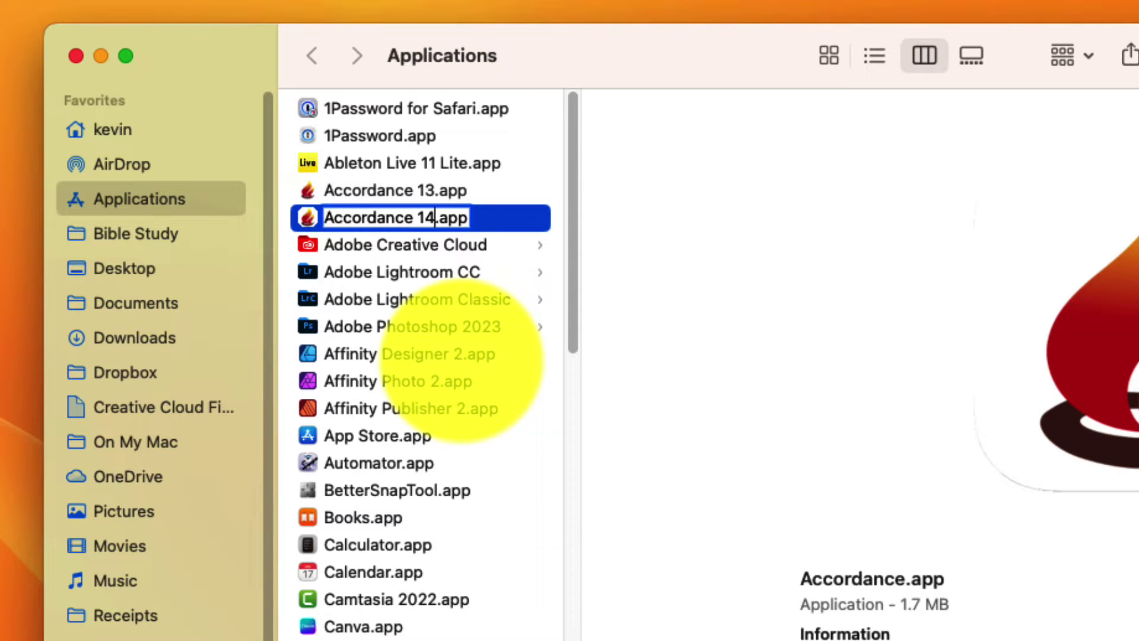
pyautogui.press('Return')
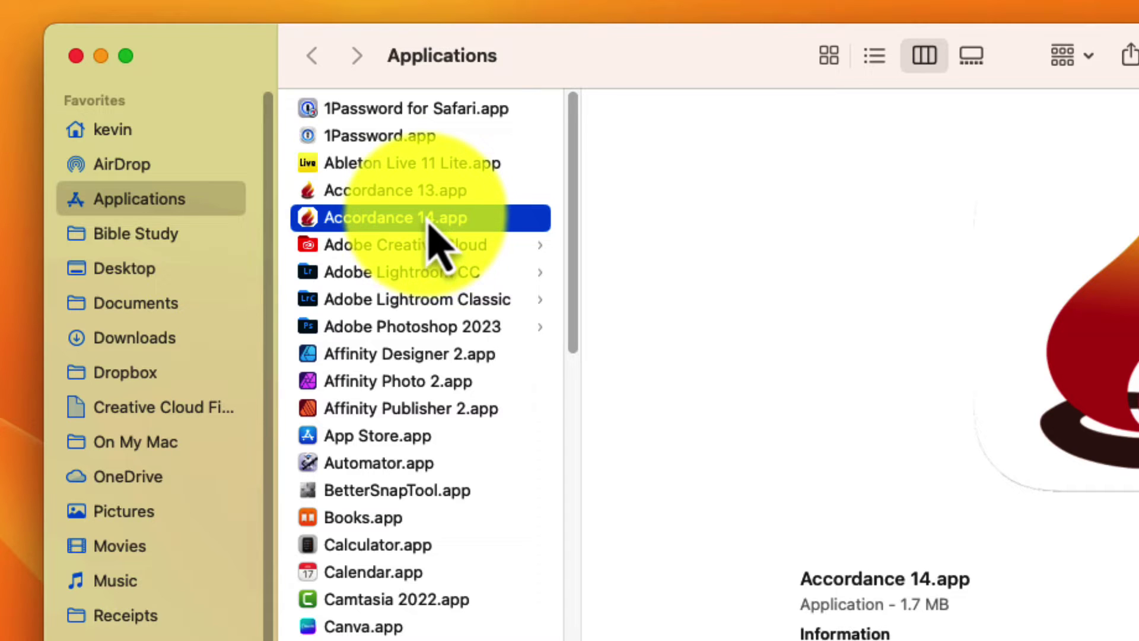
pyautogui.click(389, 197)
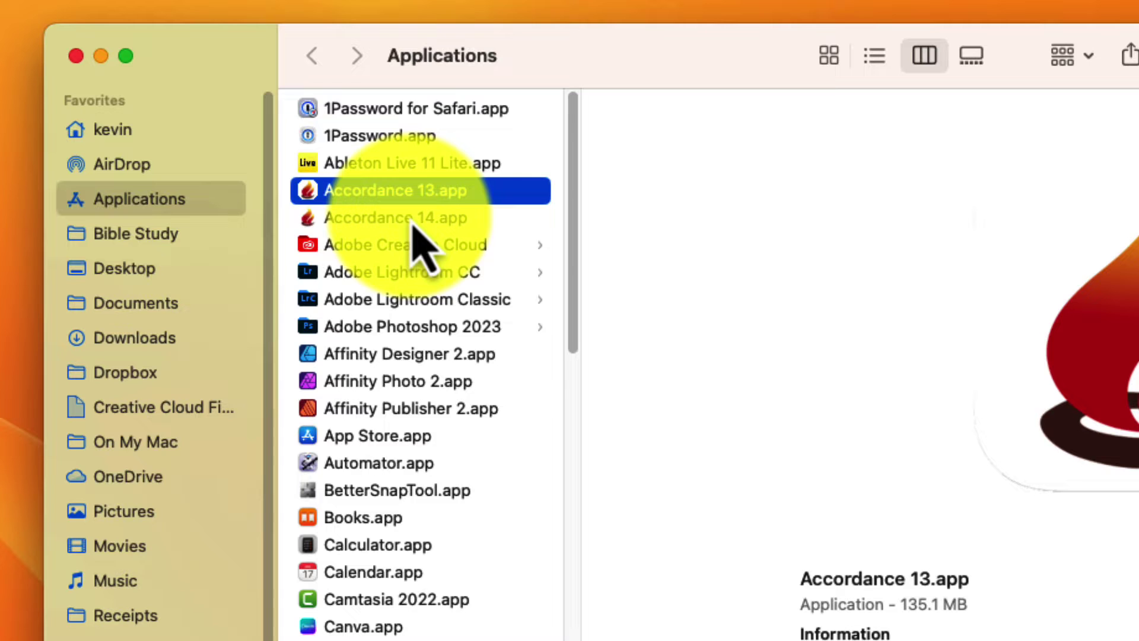
pyautogui.rightClick(396, 199)
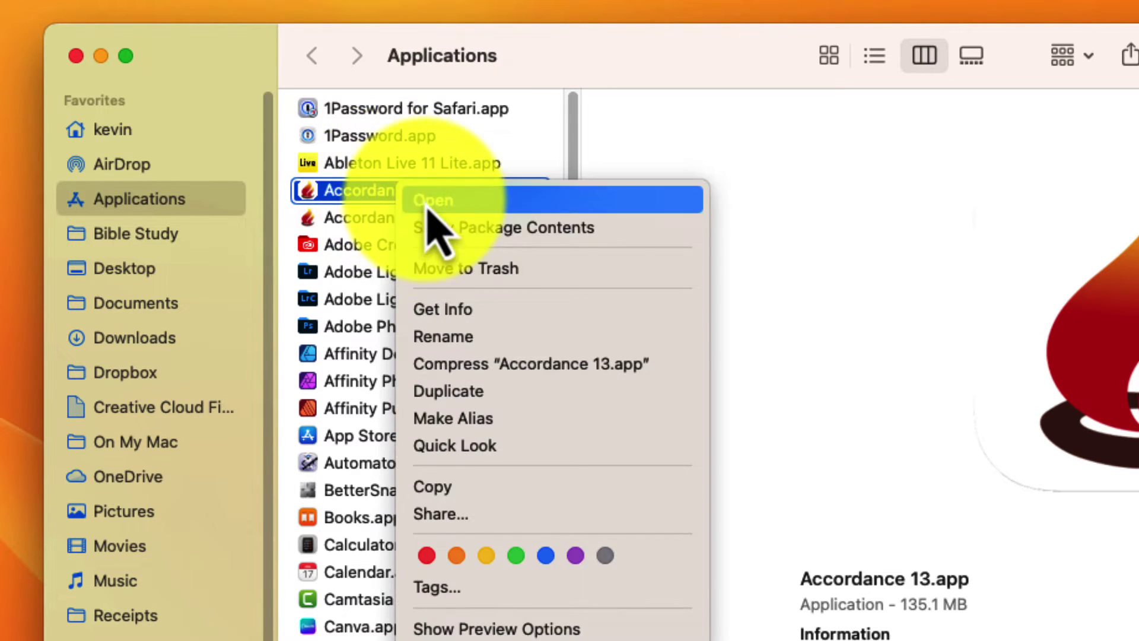
pyautogui.click(341, 213)
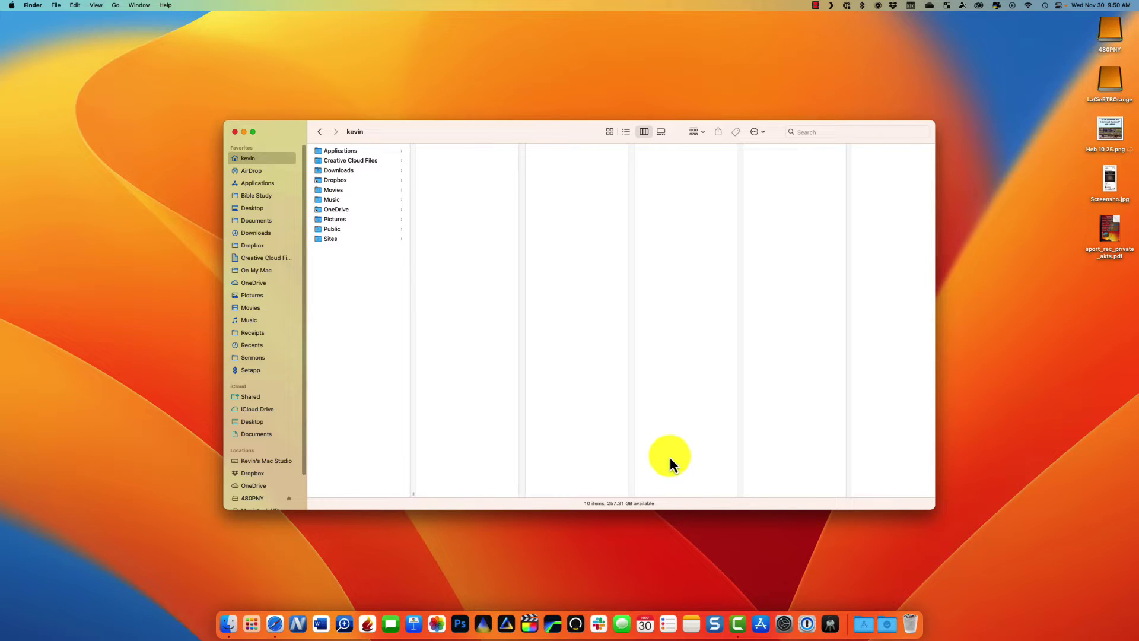
# - Dismiss the stray context menu and open the Go menu with Option held to expose Library
pyautogui.rightClick(618, 268)
pyautogui.click(375, 253)
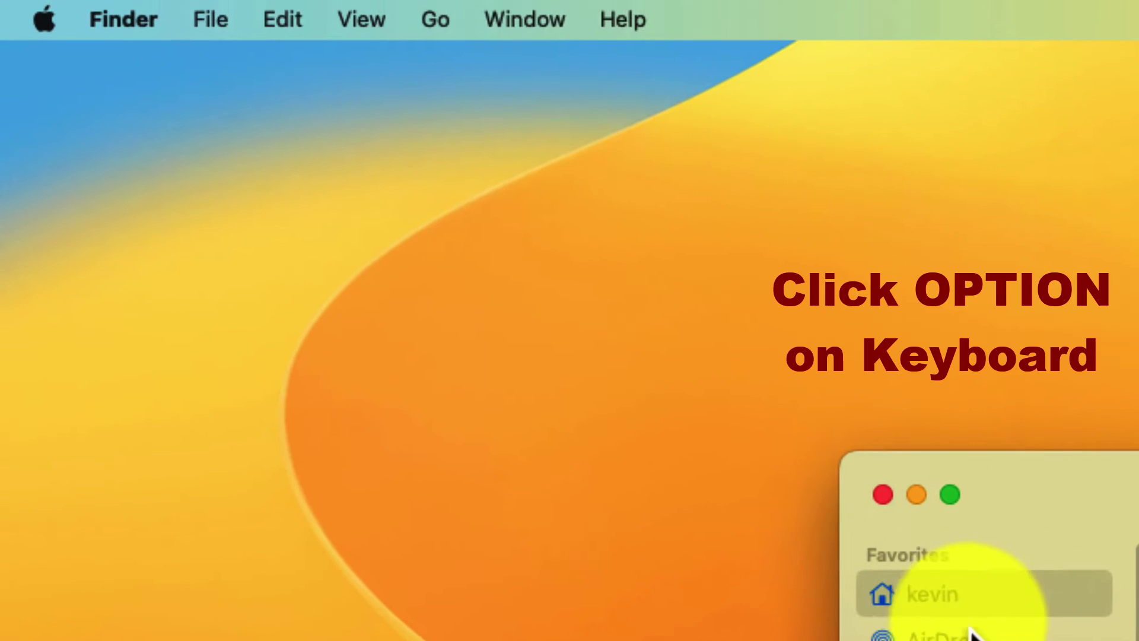
pyautogui.click(436, 21)
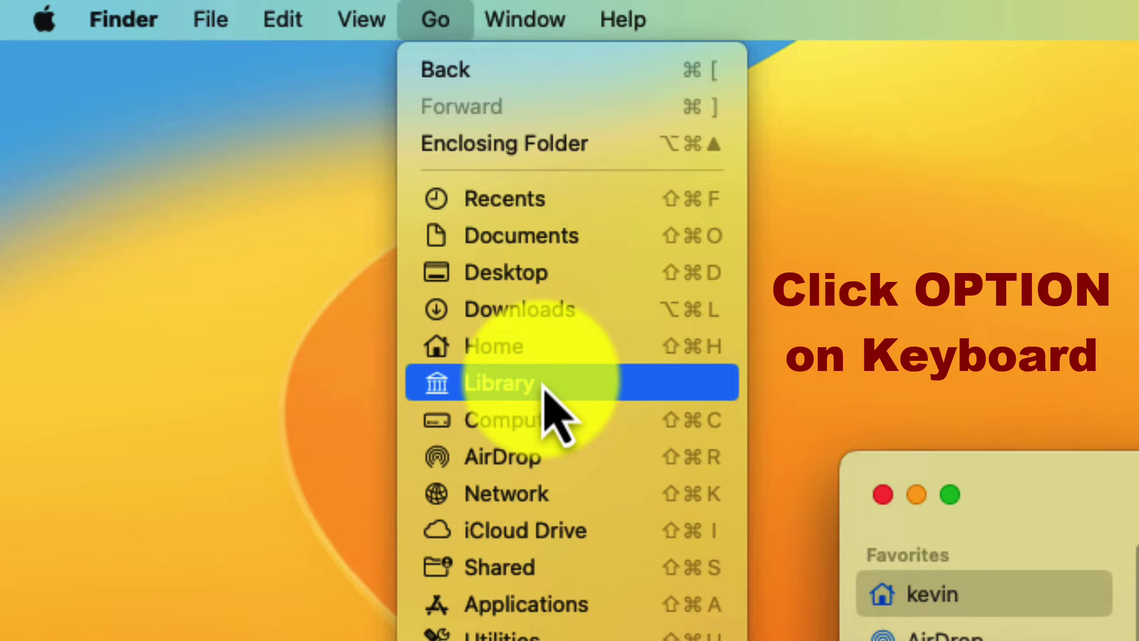
pyautogui.press('alt')
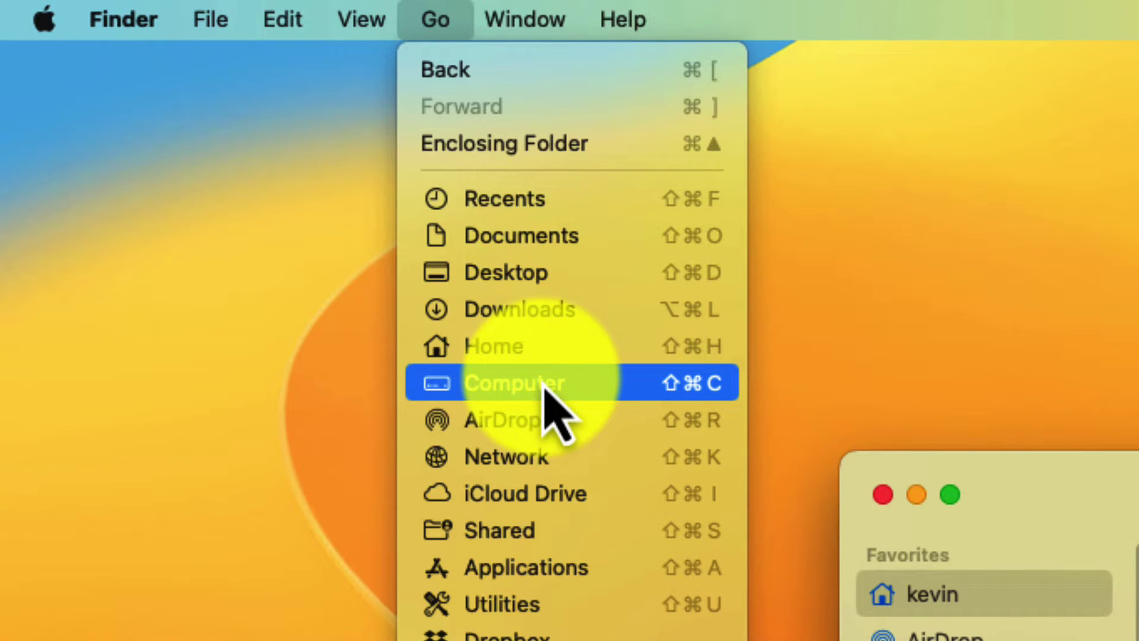
pyautogui.press('alt')
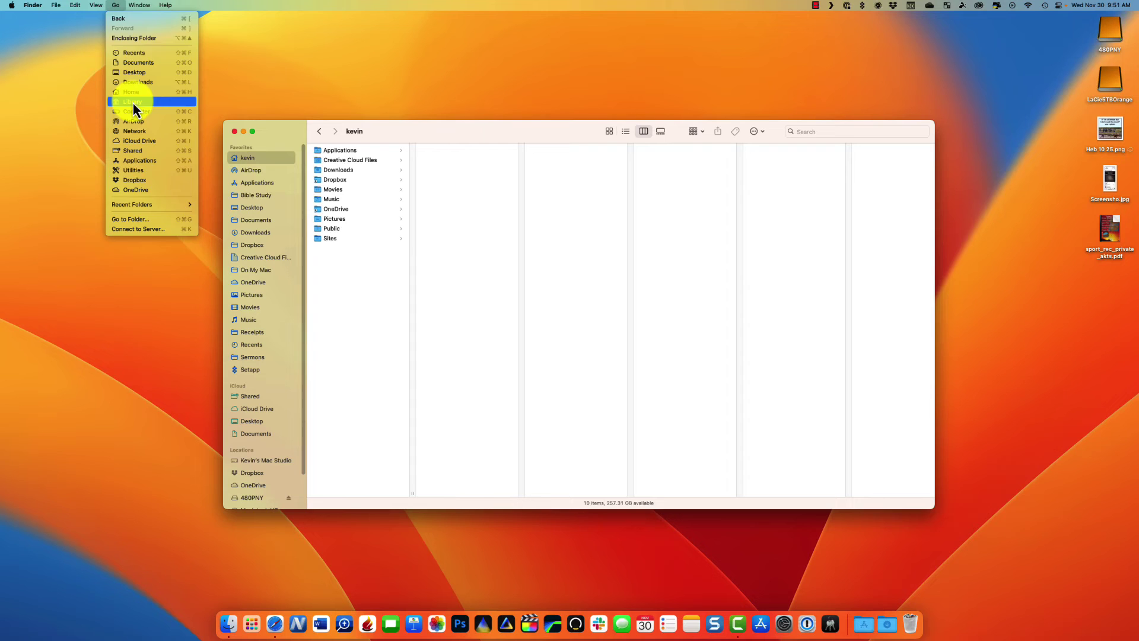
# - Navigate to Library > Application Support > Accordance and browse its Preferences folder
pyautogui.click(134, 103)
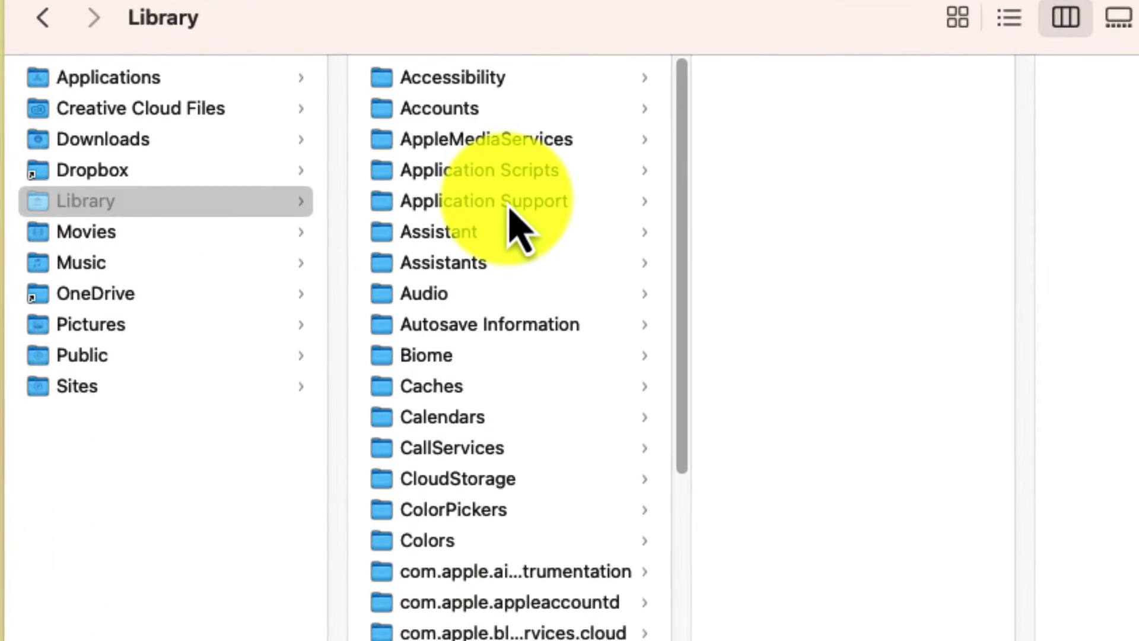
pyautogui.click(509, 211)
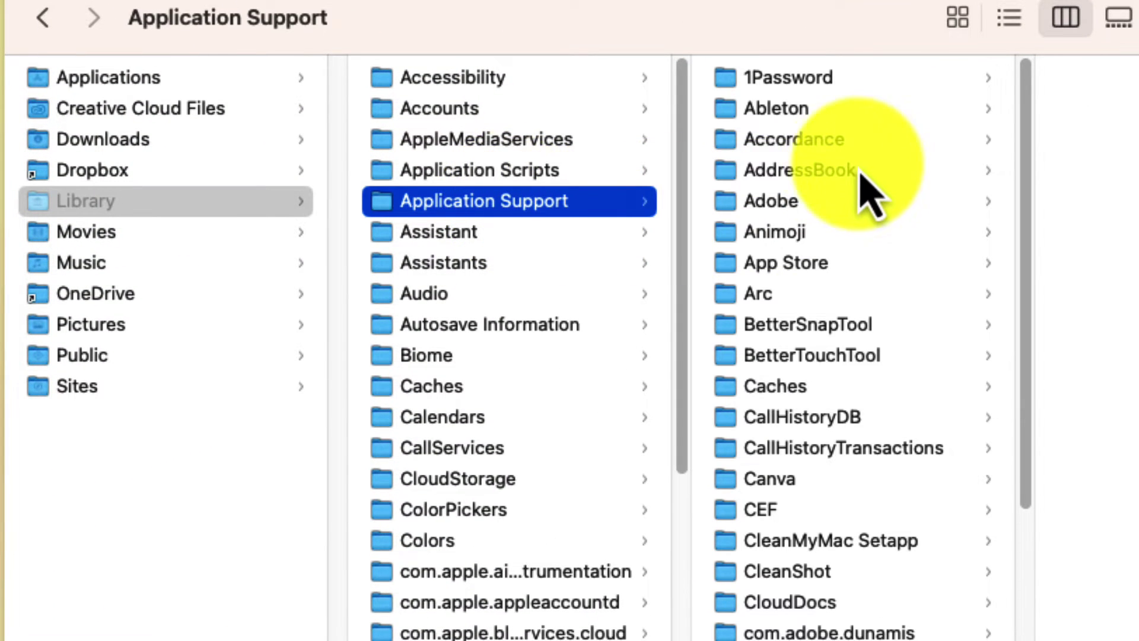
pyautogui.click(812, 142)
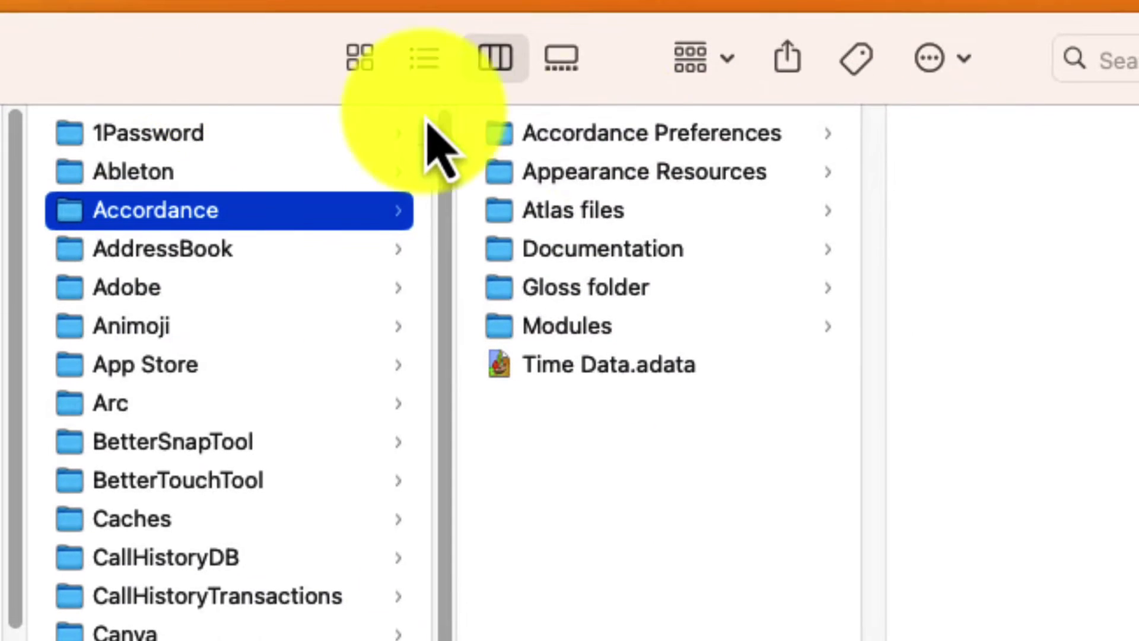
pyautogui.click(614, 133)
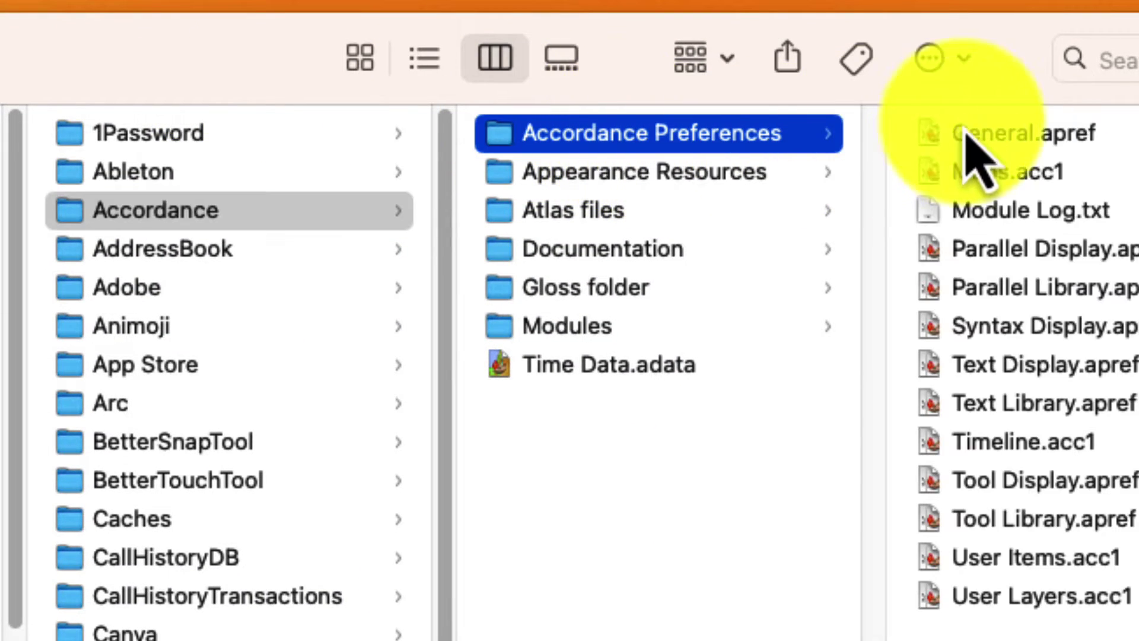
pyautogui.click(586, 173)
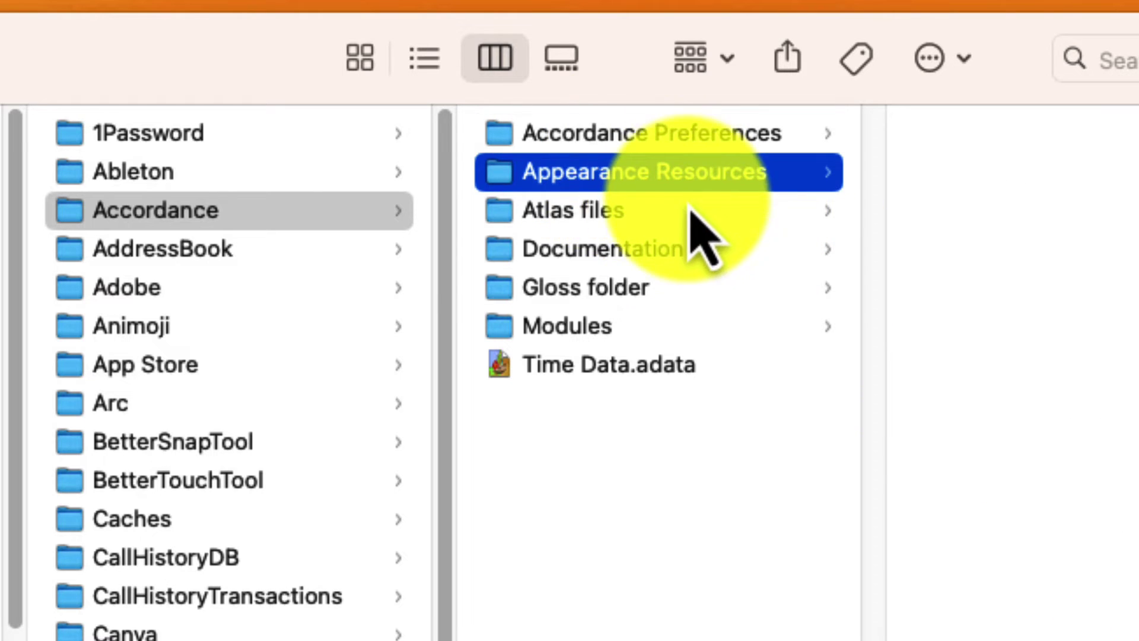
# - Copy the Accordance folder and paste it onto the desktop as a backup
pyautogui.rightClick(157, 214)
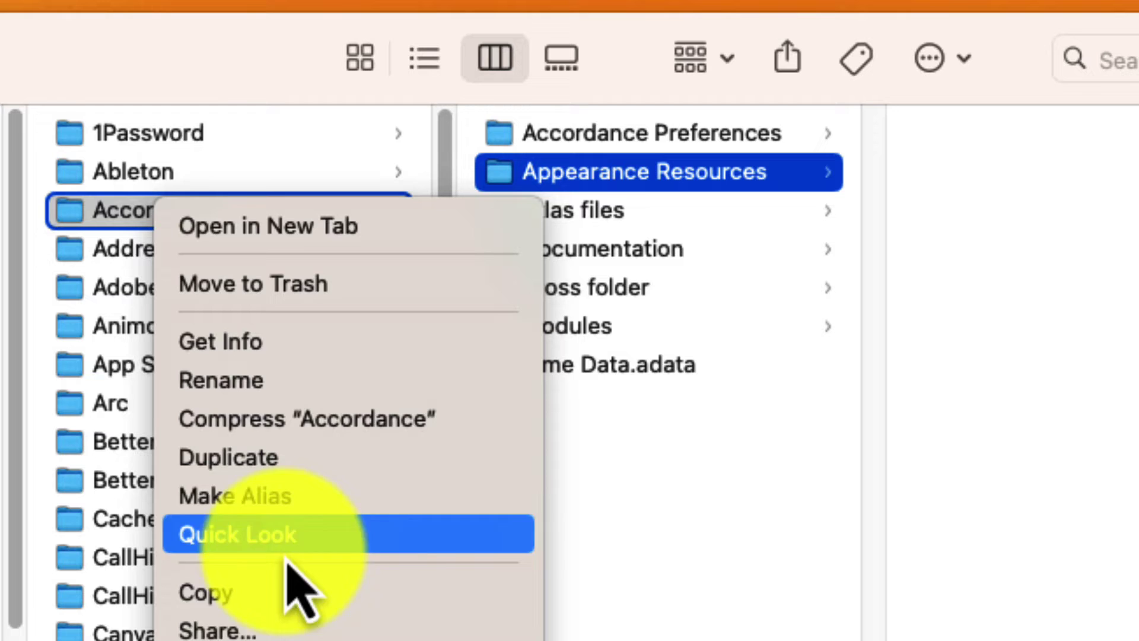
pyautogui.click(283, 602)
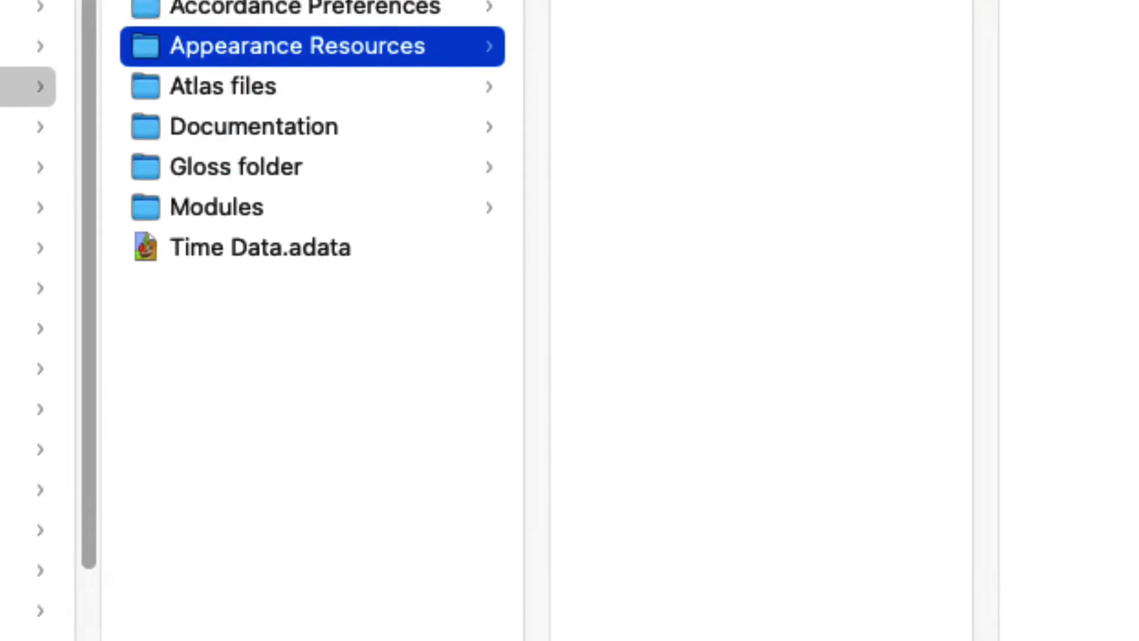
pyautogui.rightClick(634, 118)
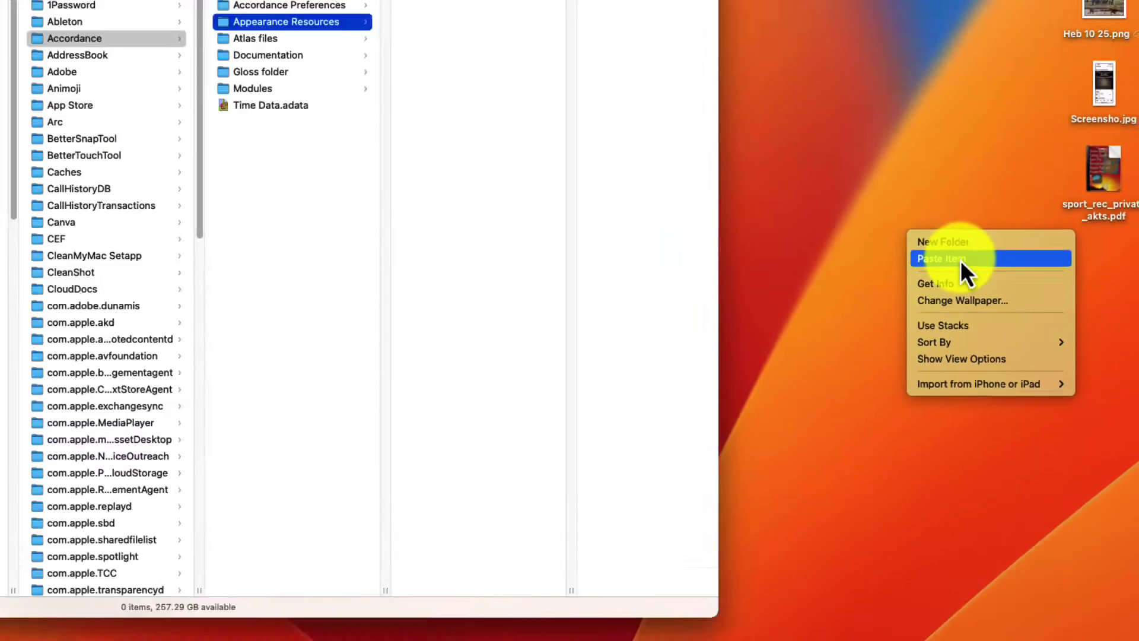
pyautogui.click(960, 260)
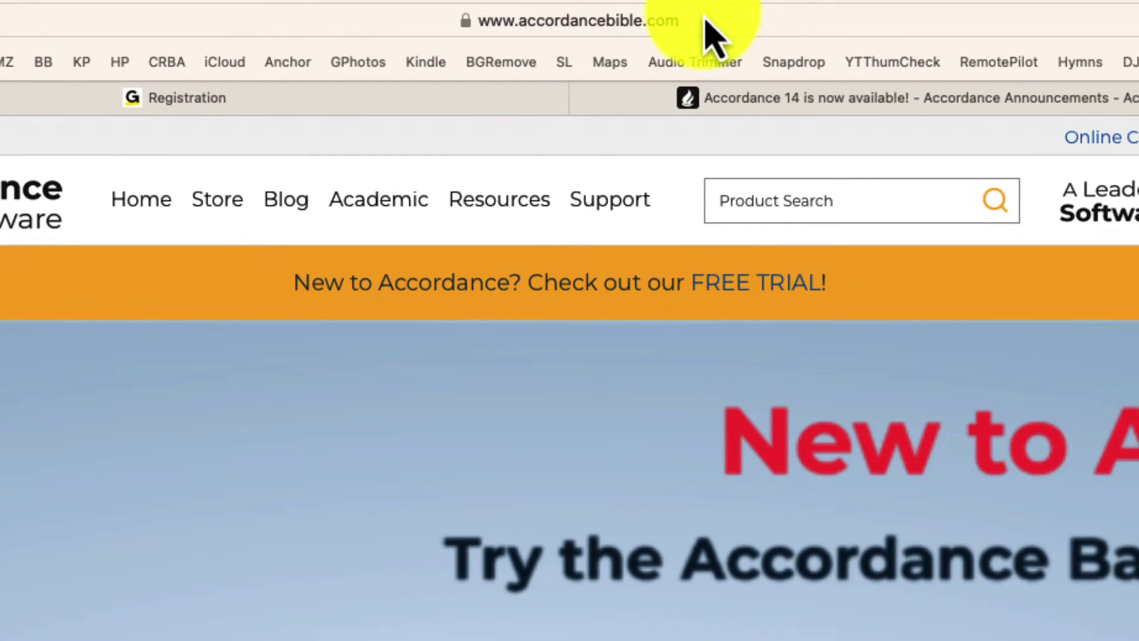
# - Go to the Download page from the Support menu on accordancebible.com
pyautogui.moveTo(617, 213)
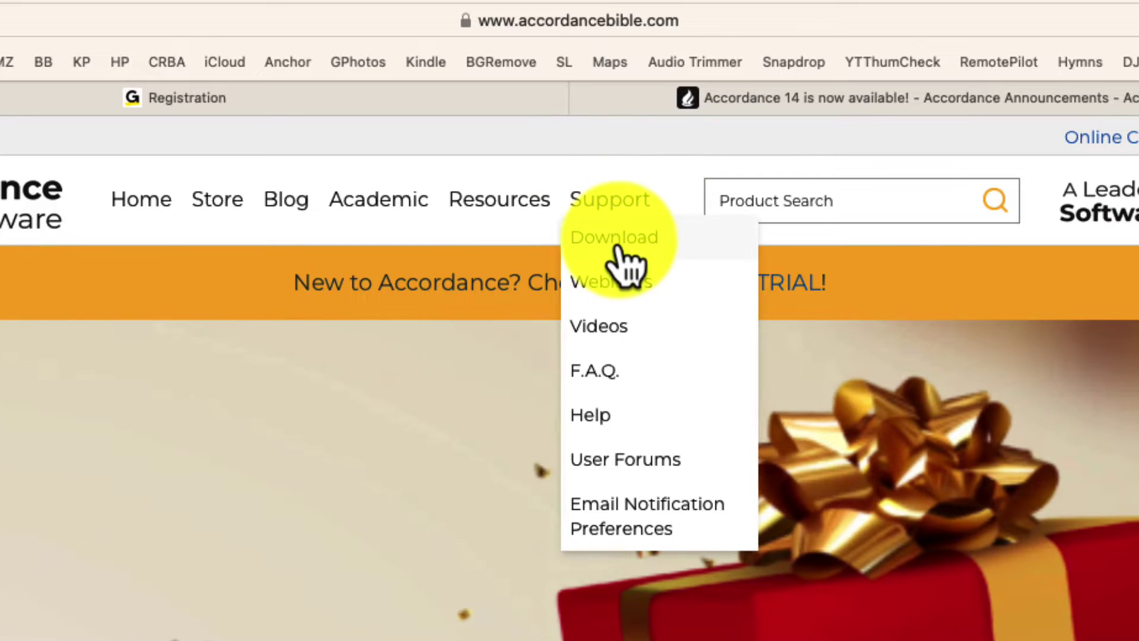
pyautogui.click(620, 249)
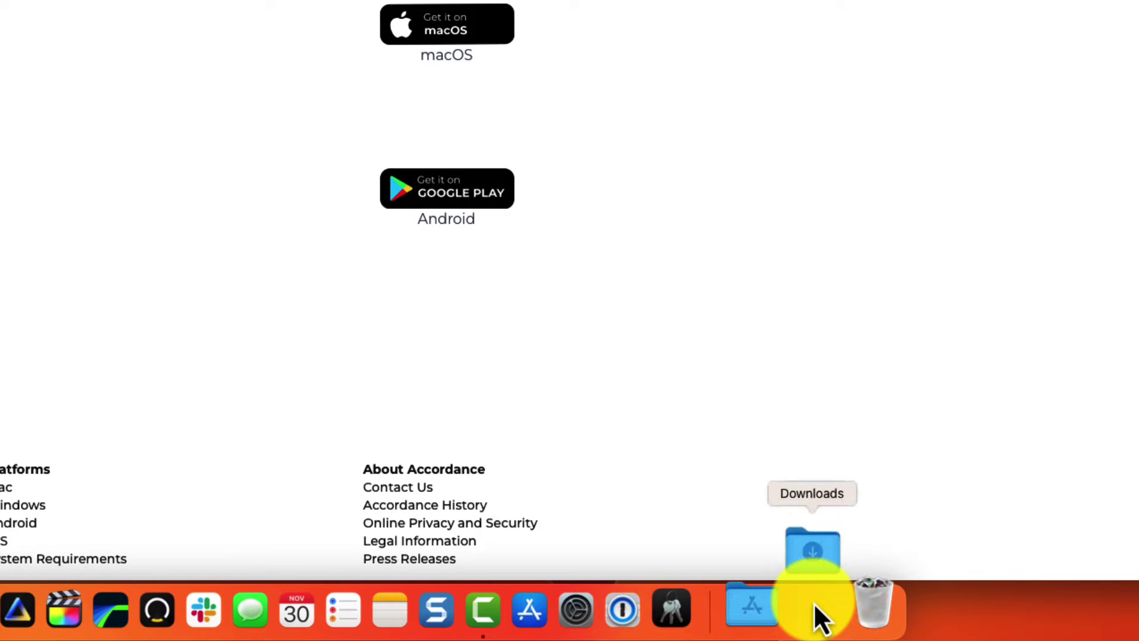
# - Open Accordance_installer.dmg from Safari's downloads, close the extra Finder window, and reposition the disk image window
pyautogui.click(813, 601)
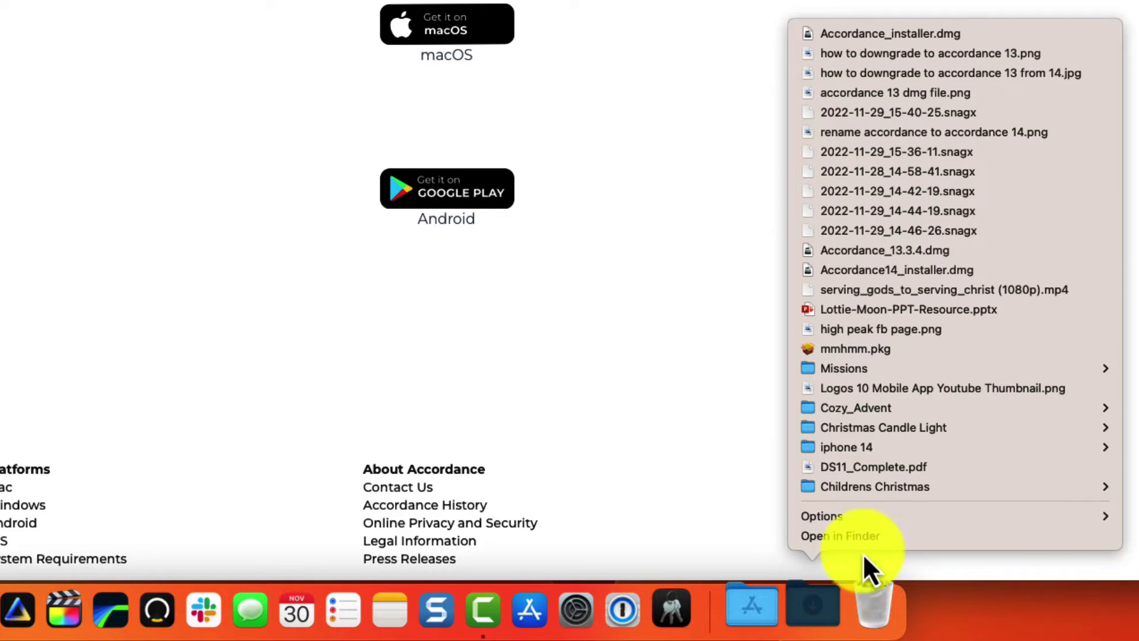
pyautogui.click(893, 34)
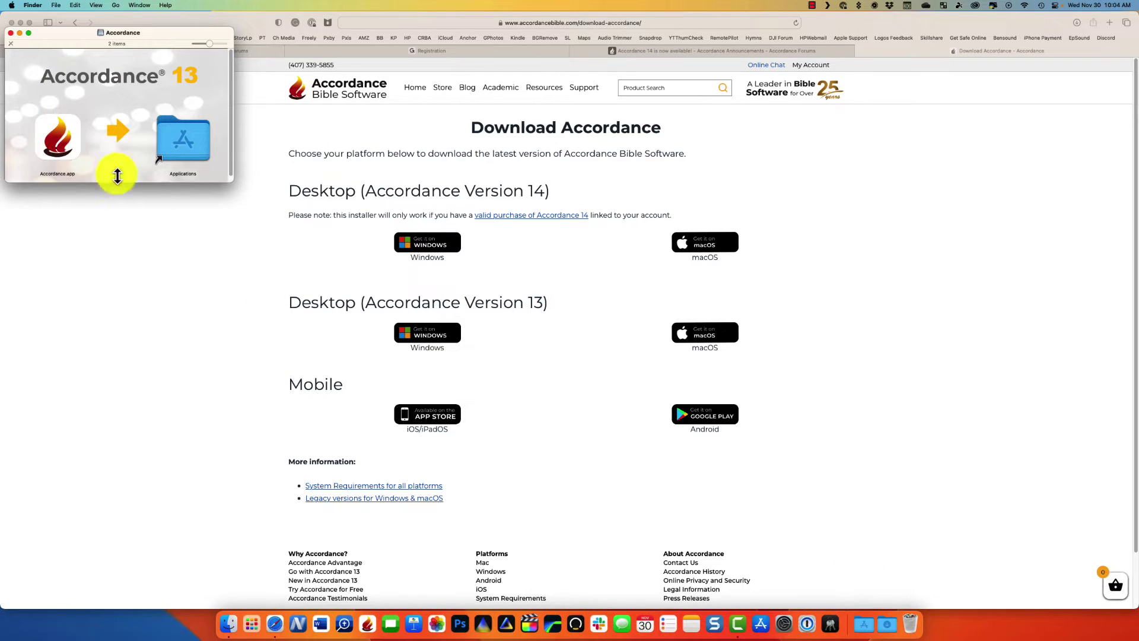
pyautogui.click(229, 623)
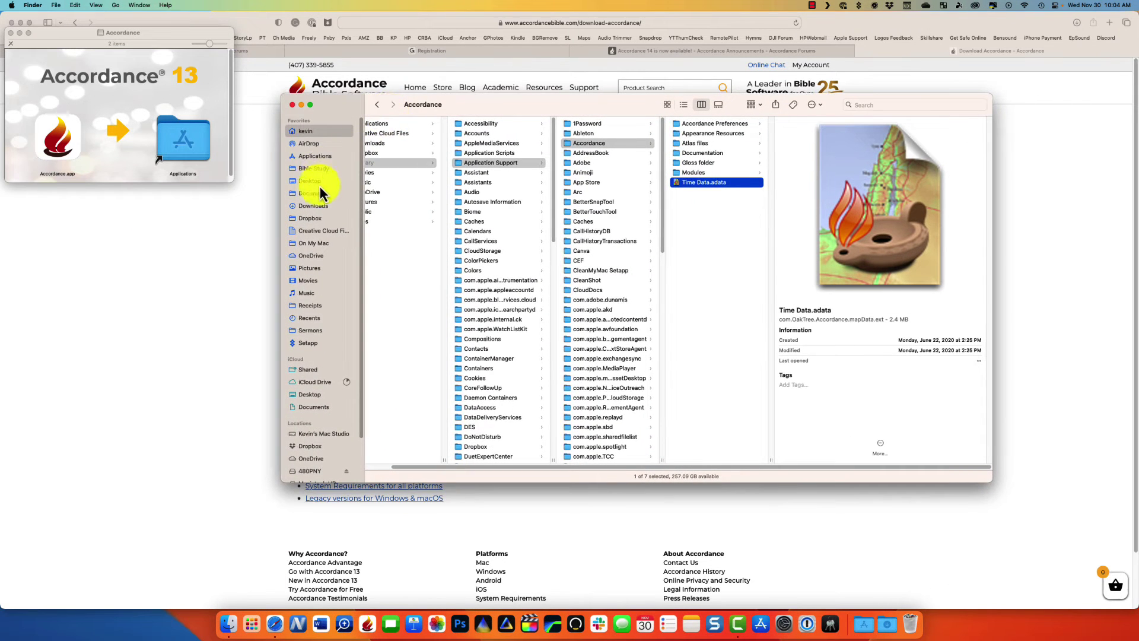
pyautogui.click(314, 206)
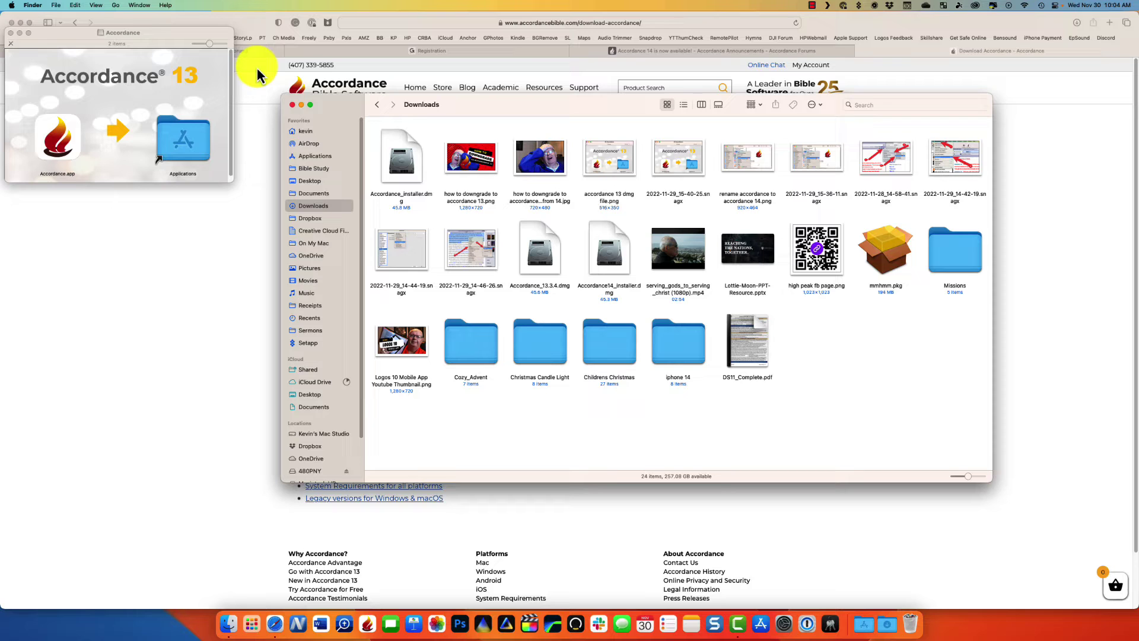
pyautogui.click(293, 107)
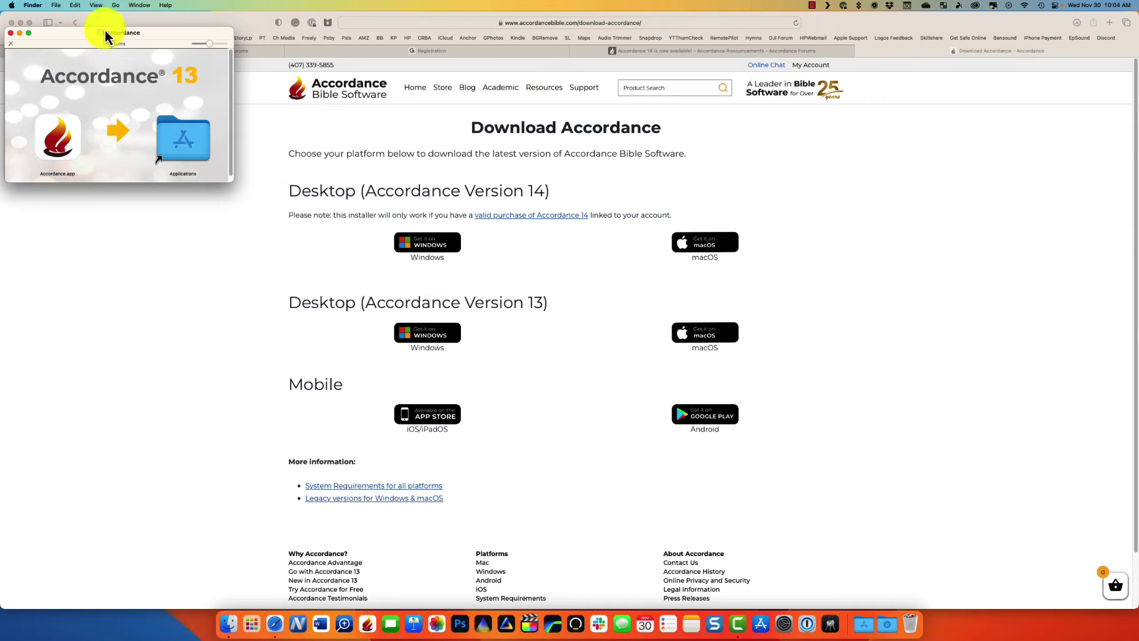
pyautogui.moveTo(158, 34); pyautogui.dragTo(398, 84)
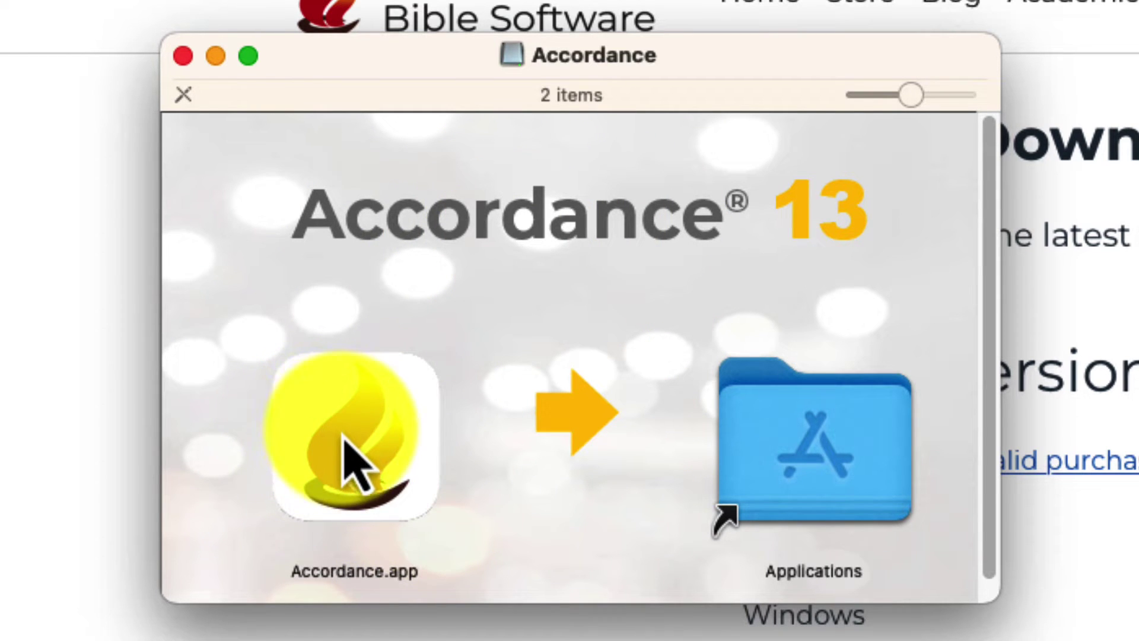
# - Copy Accordance.app into Applications, then open Applications and select Accordance 13.app
pyautogui.moveTo(334, 439); pyautogui.dragTo(292, 432)
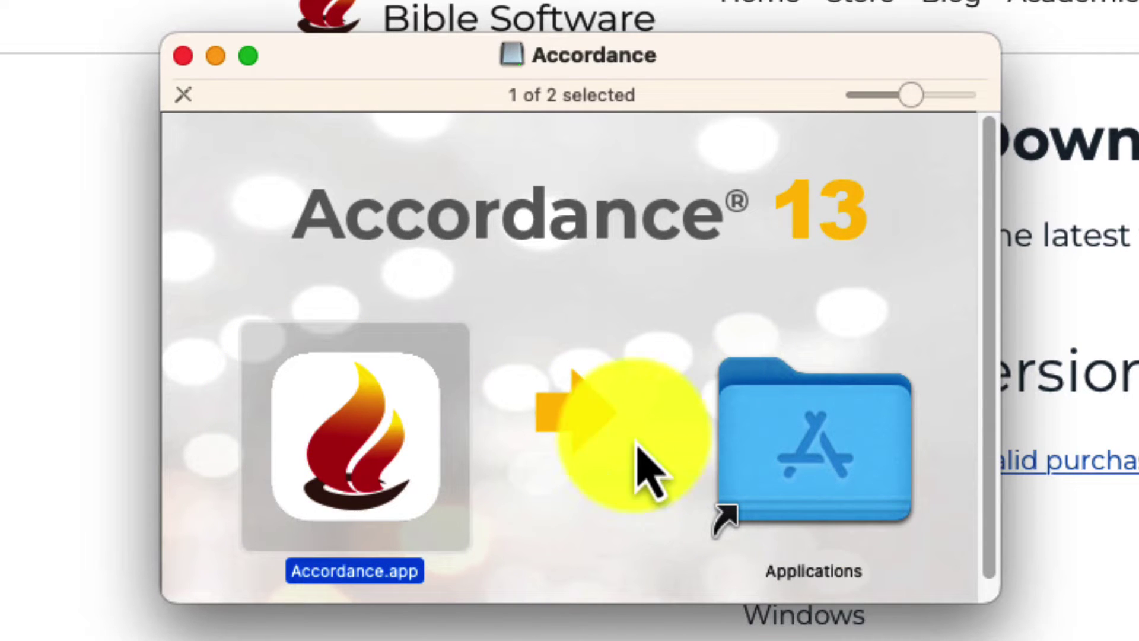
pyautogui.doubleClick(831, 445)
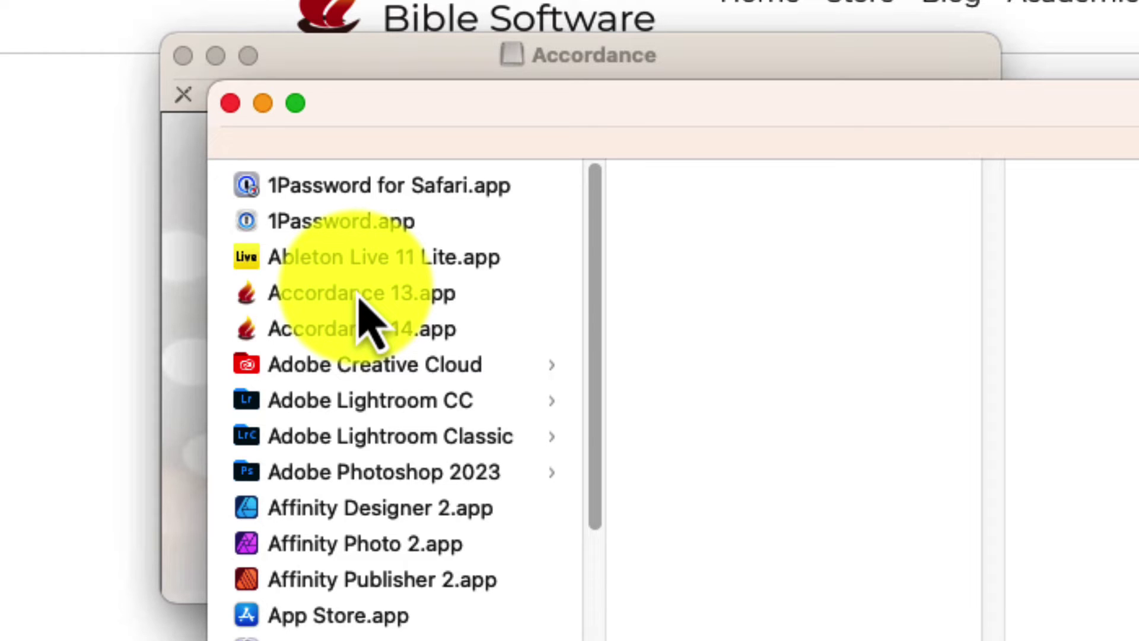
pyautogui.click(360, 294)
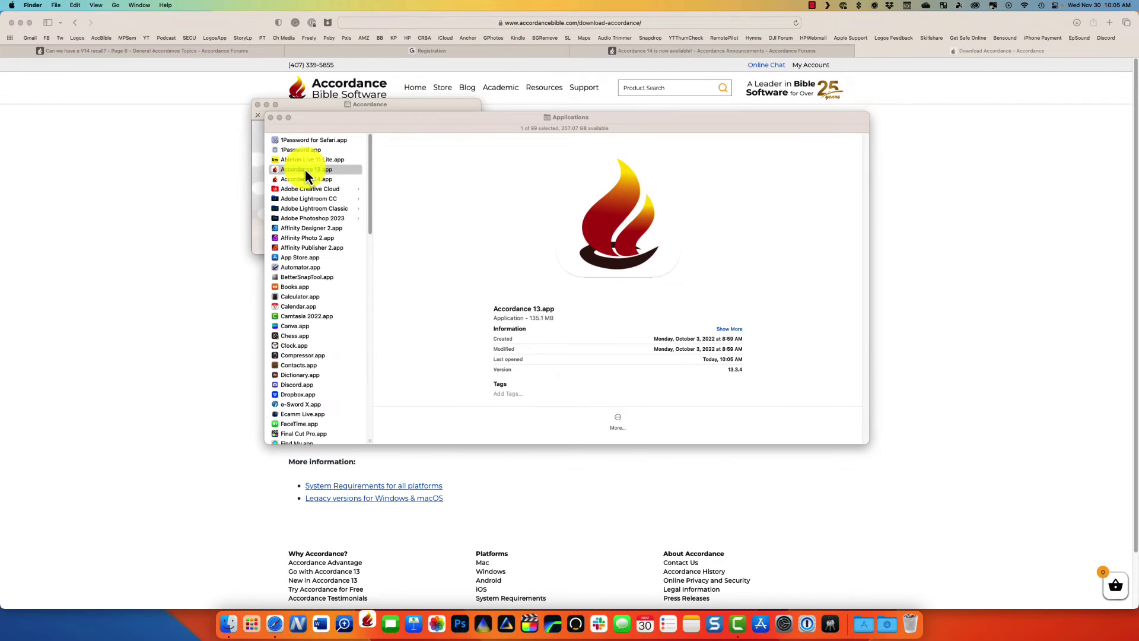
# - Launch Accordance 13 and select, then deselect, Genesis 1 text in CSB (2017)
pyautogui.doubleClick(305, 169)
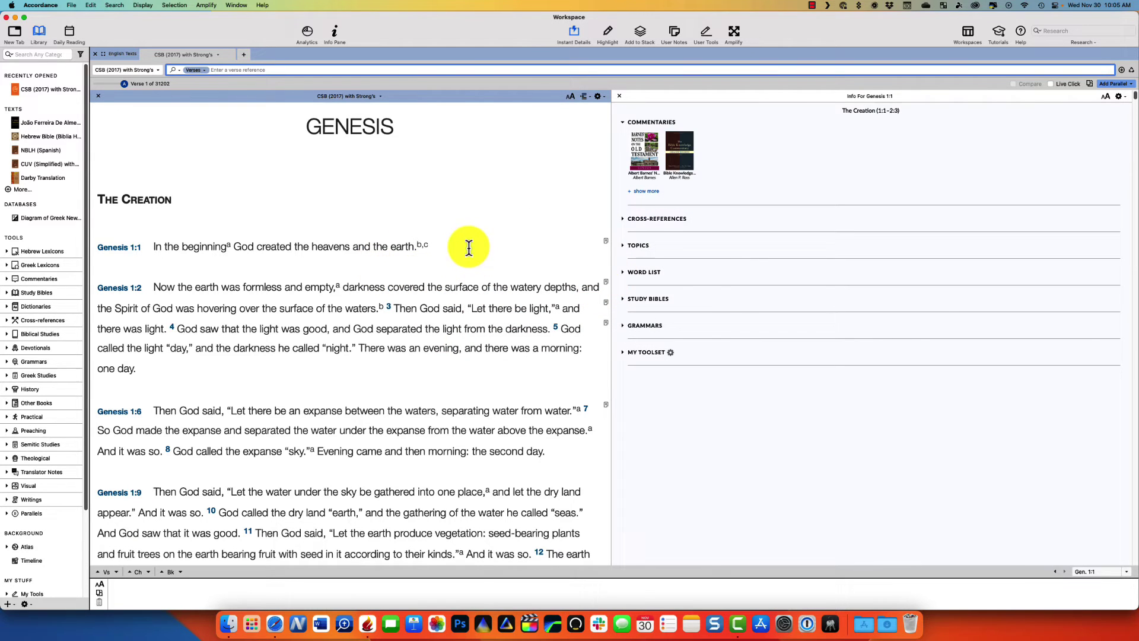
pyautogui.moveTo(255, 136); pyautogui.dragTo(492, 451)
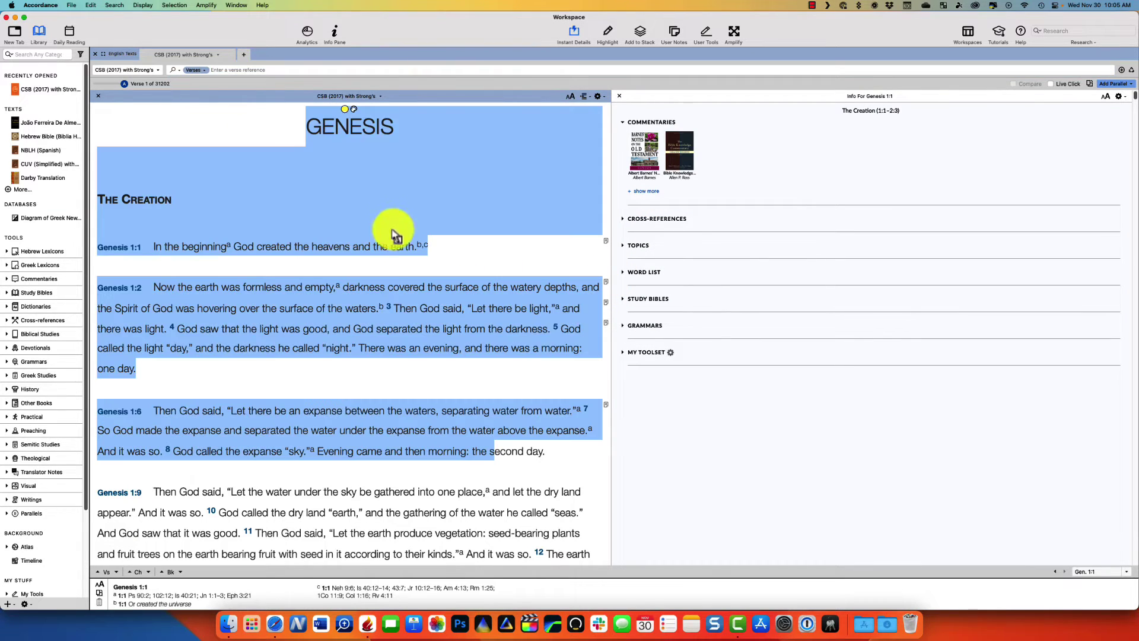
pyautogui.click(340, 369)
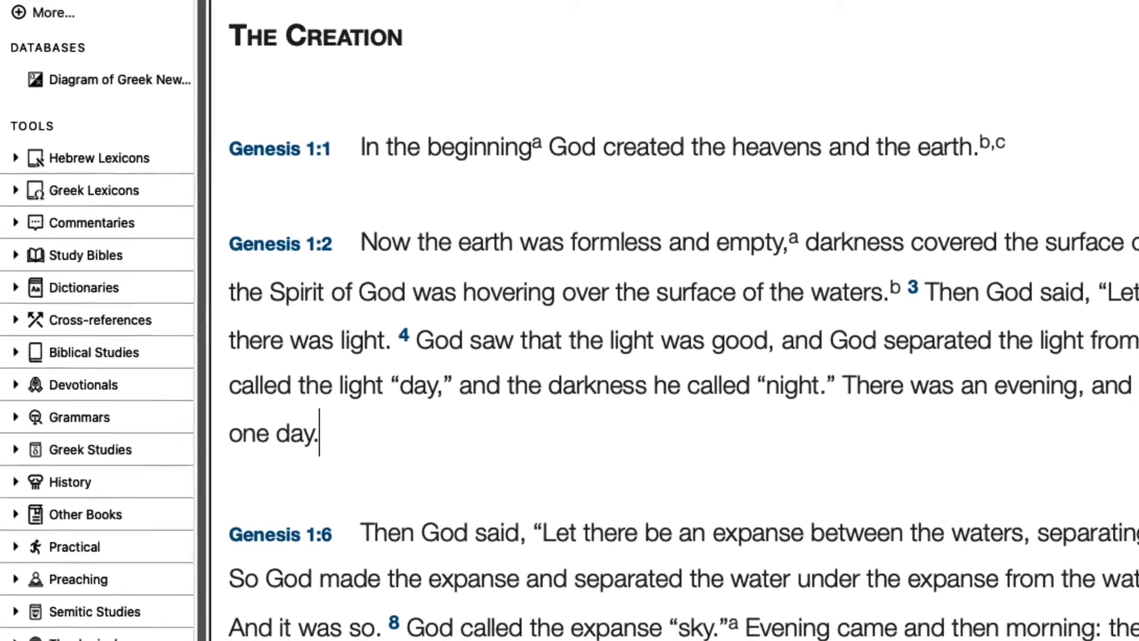
# - Expand Hebrew Lexicons, scroll through Greek Lexicons, and quit Accordance 13
pyautogui.click(44, 252)
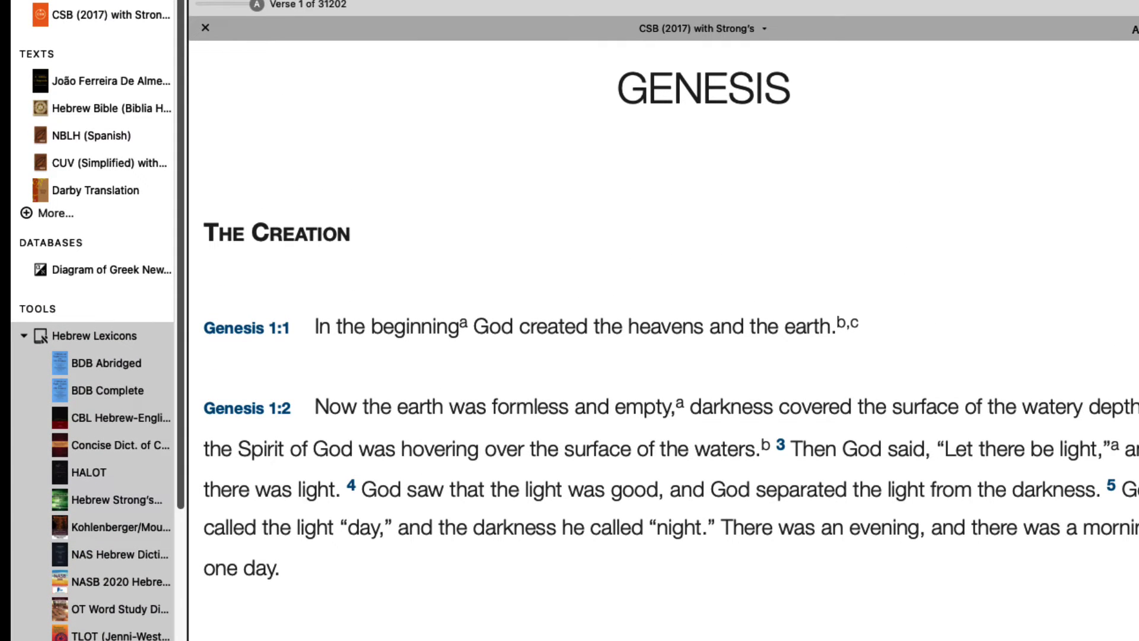
pyautogui.scroll(-10, 92, 321)
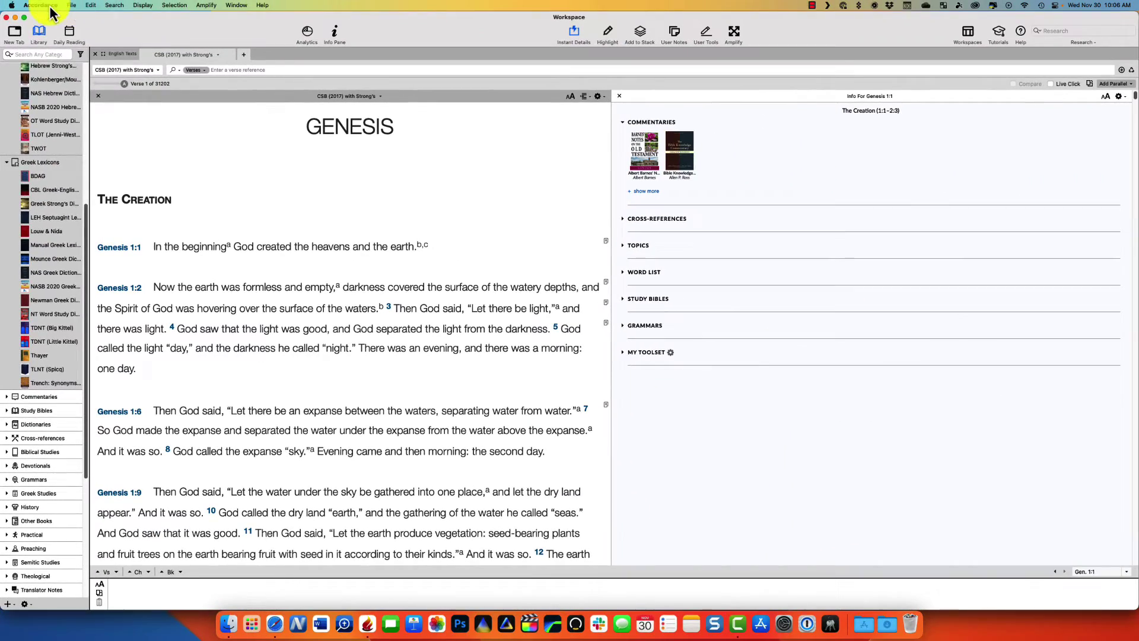
pyautogui.click(49, 7)
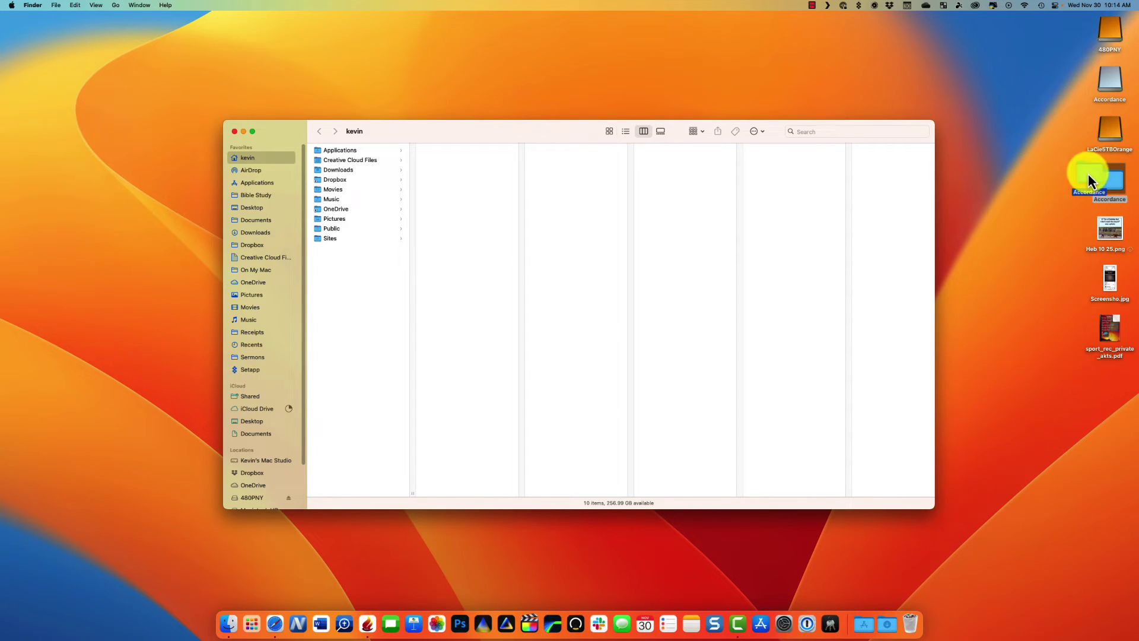
# - Open the desktop Accordance backup, and in the home window go to Library > Application Support > Accordance
pyautogui.doubleClick(1107, 183)
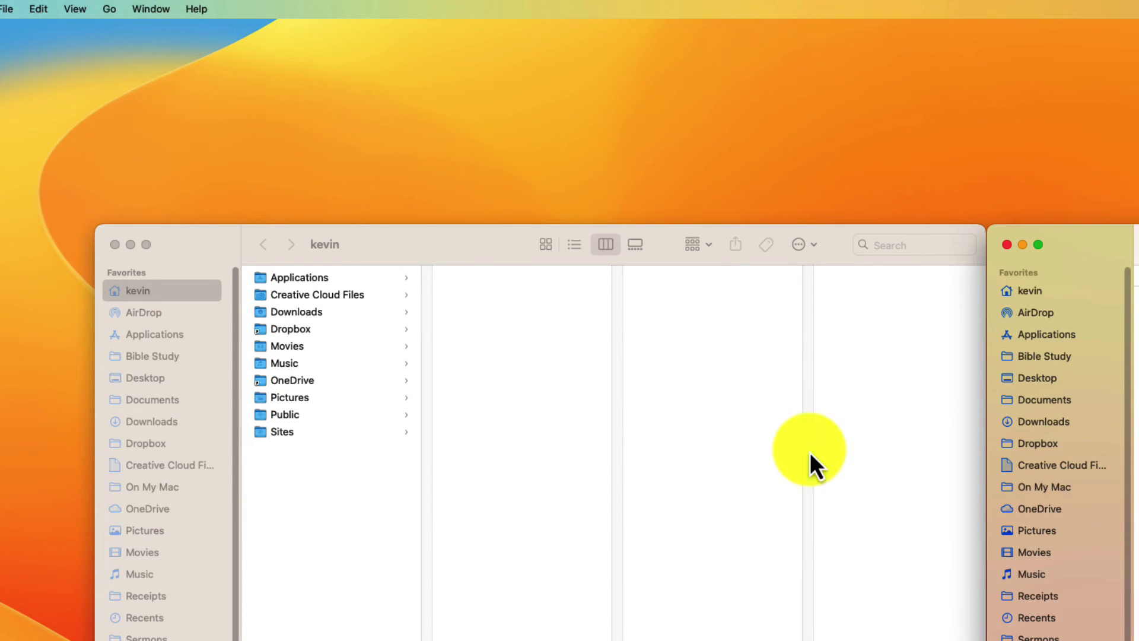
pyautogui.click(476, 252)
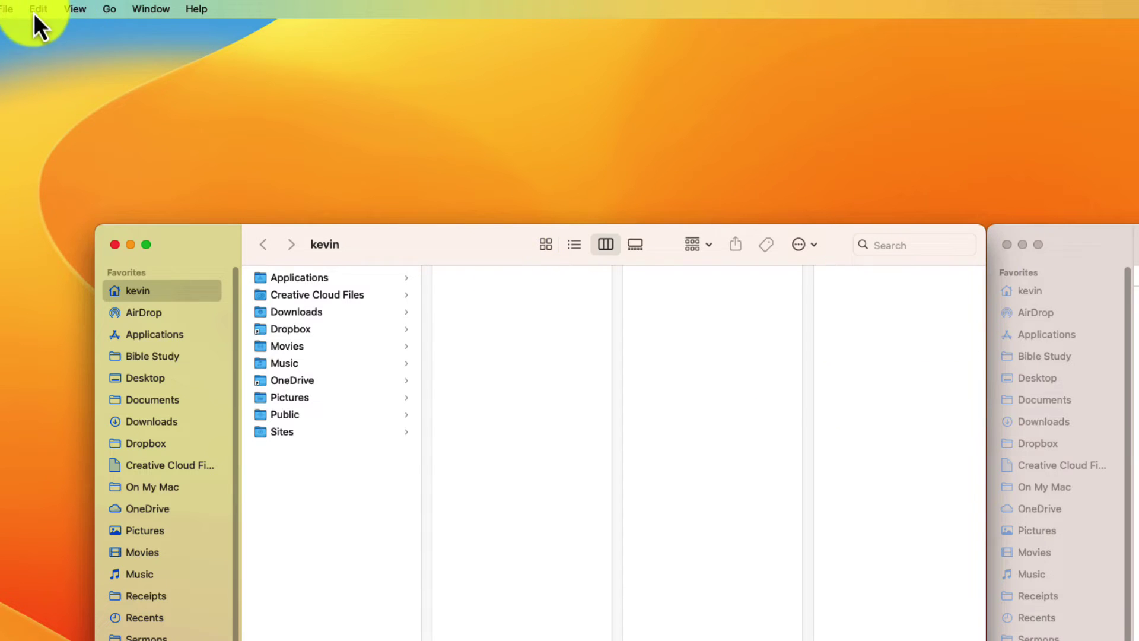
pyautogui.press('alt')
pyautogui.click(108, 9)
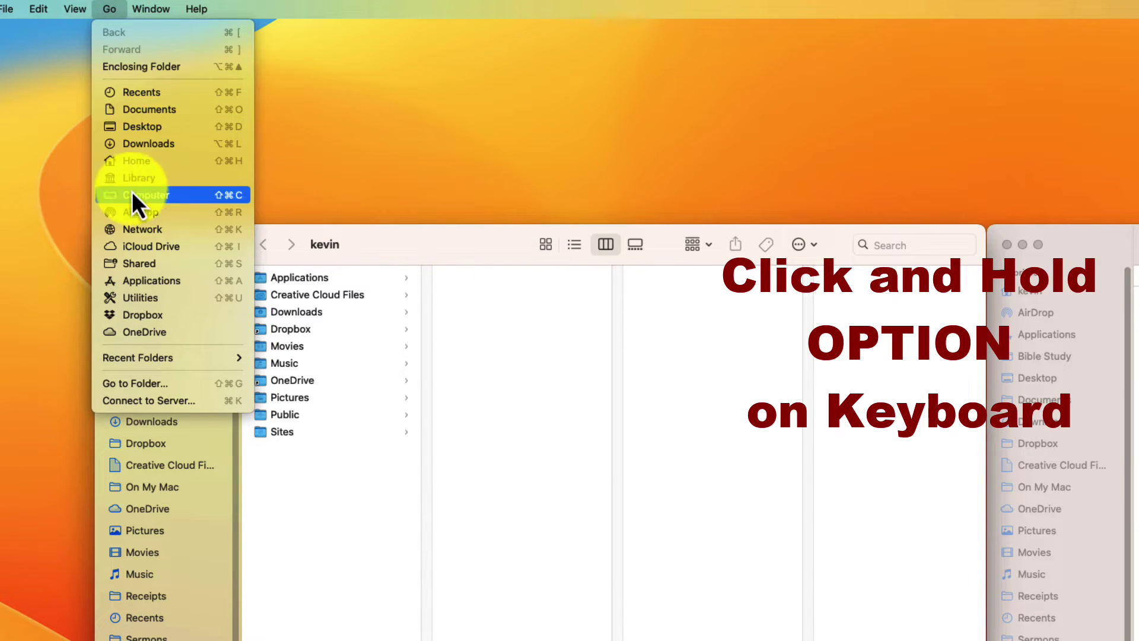
pyautogui.click(150, 179)
pyautogui.click(488, 346)
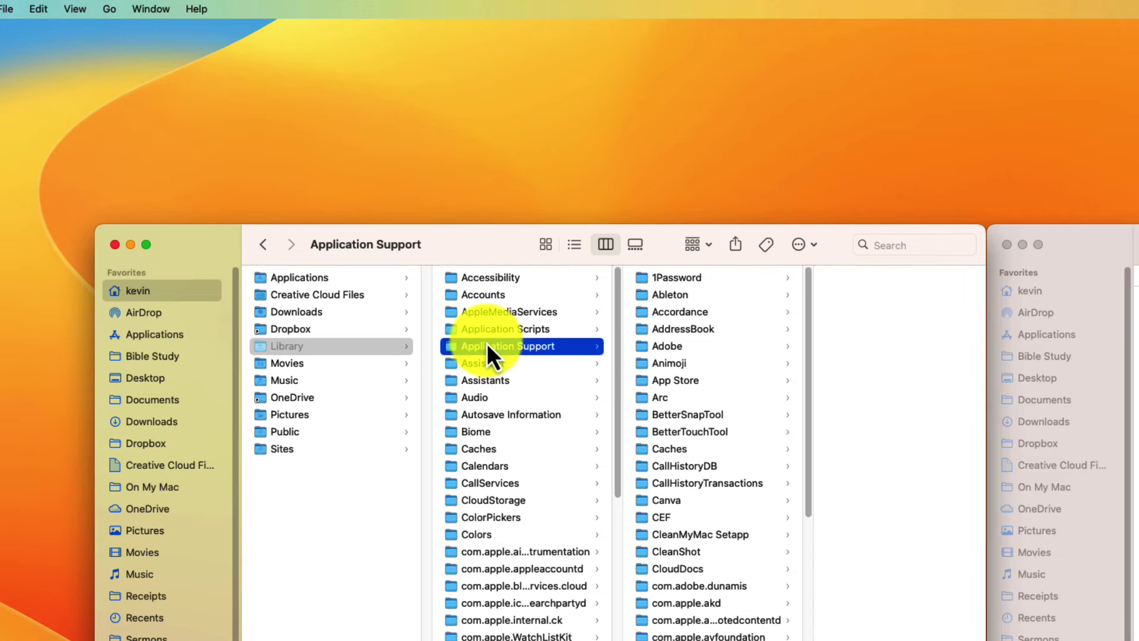
pyautogui.click(658, 312)
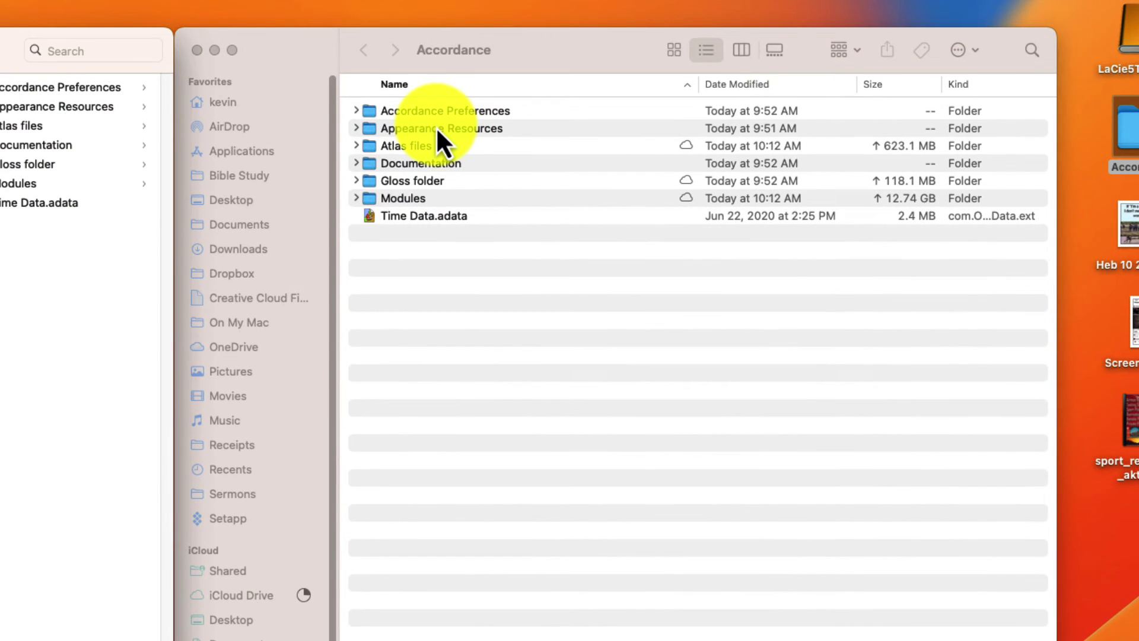
# - Open the backup's Accordance Preferences folder and select Text Library.apref together with Tool Display.apref
pyautogui.click(463, 116)
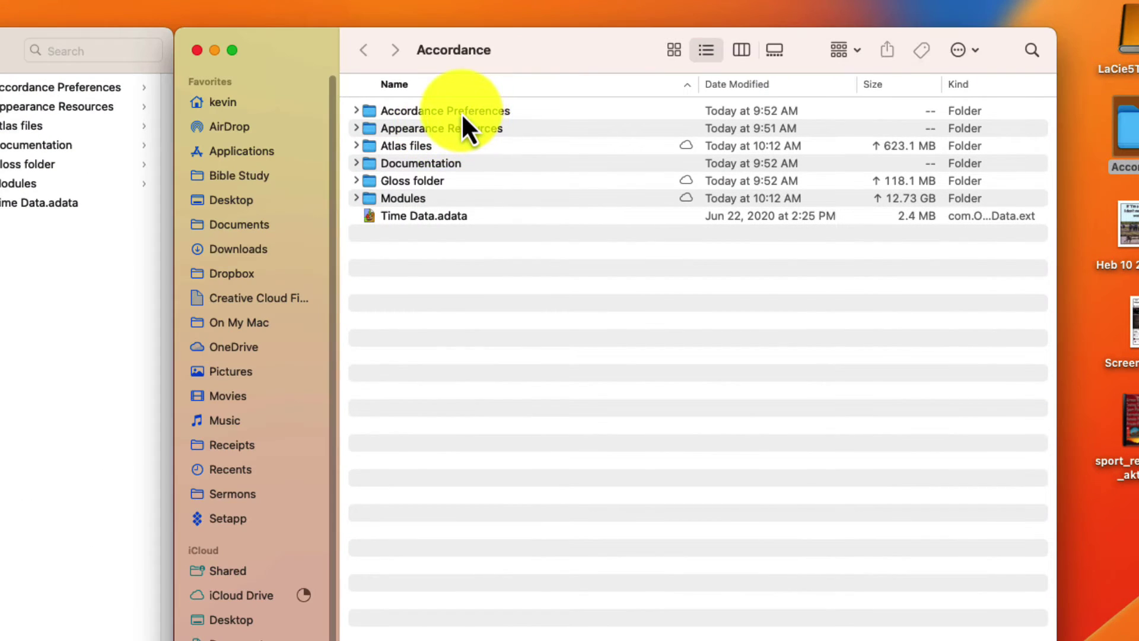
pyautogui.doubleClick(462, 112)
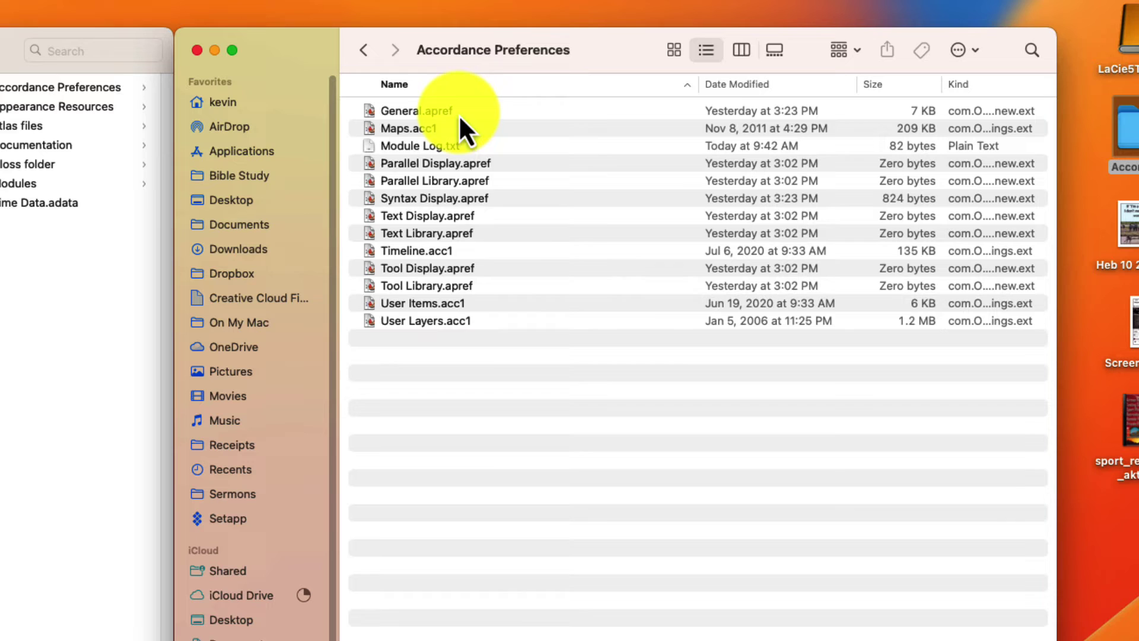
pyautogui.click(422, 215)
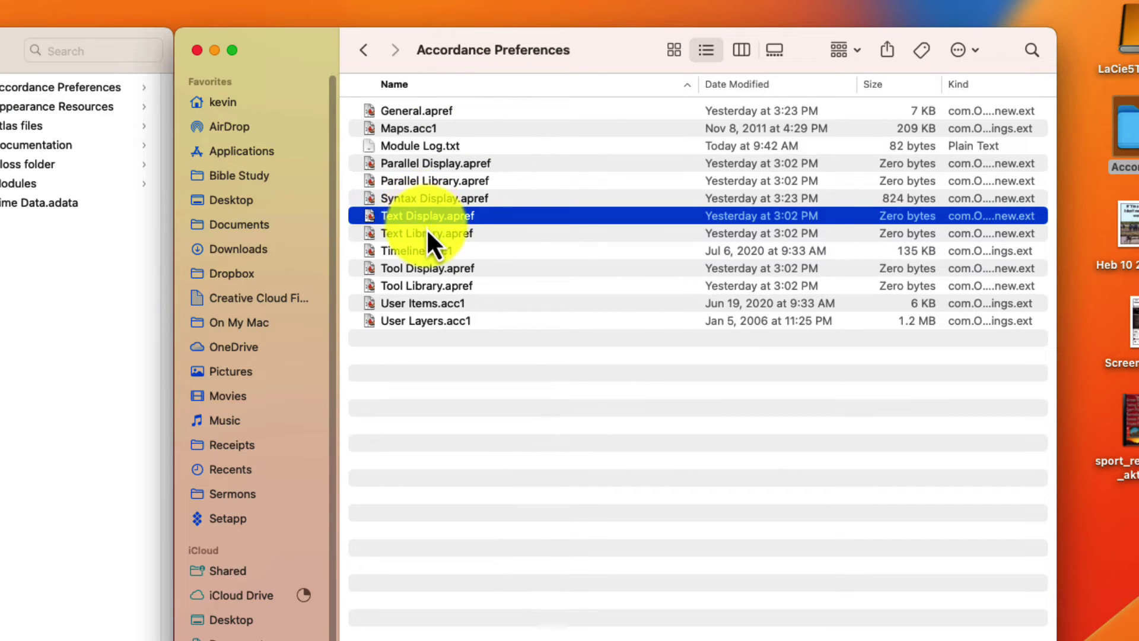
pyautogui.click(426, 232)
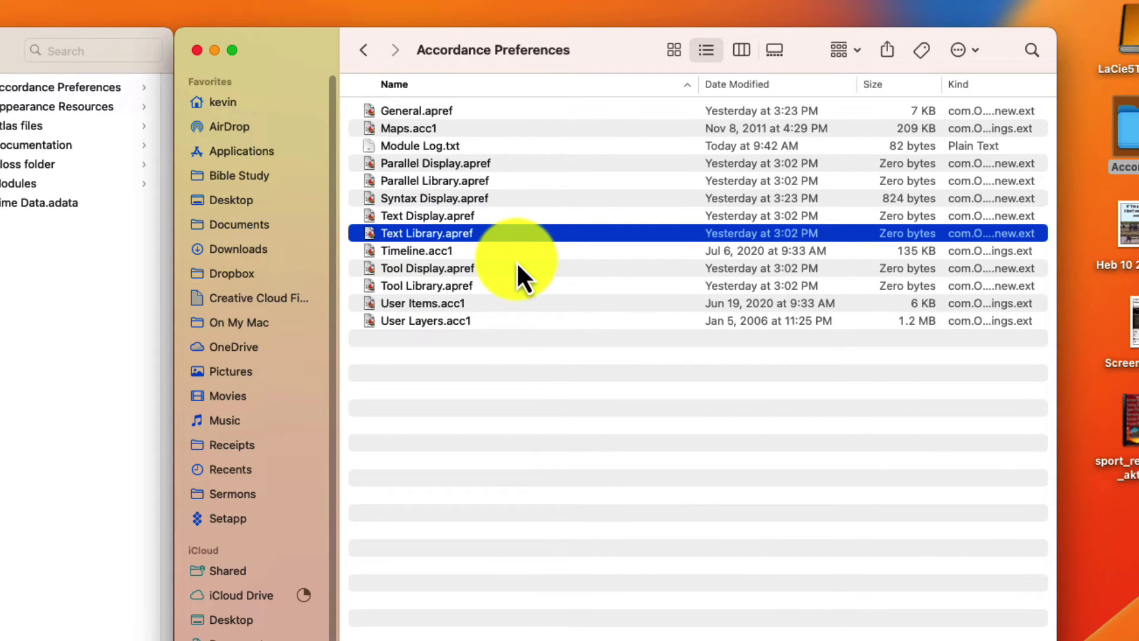
pyautogui.keyDown('super'); pyautogui.click(410, 269); pyautogui.keyUp('super')
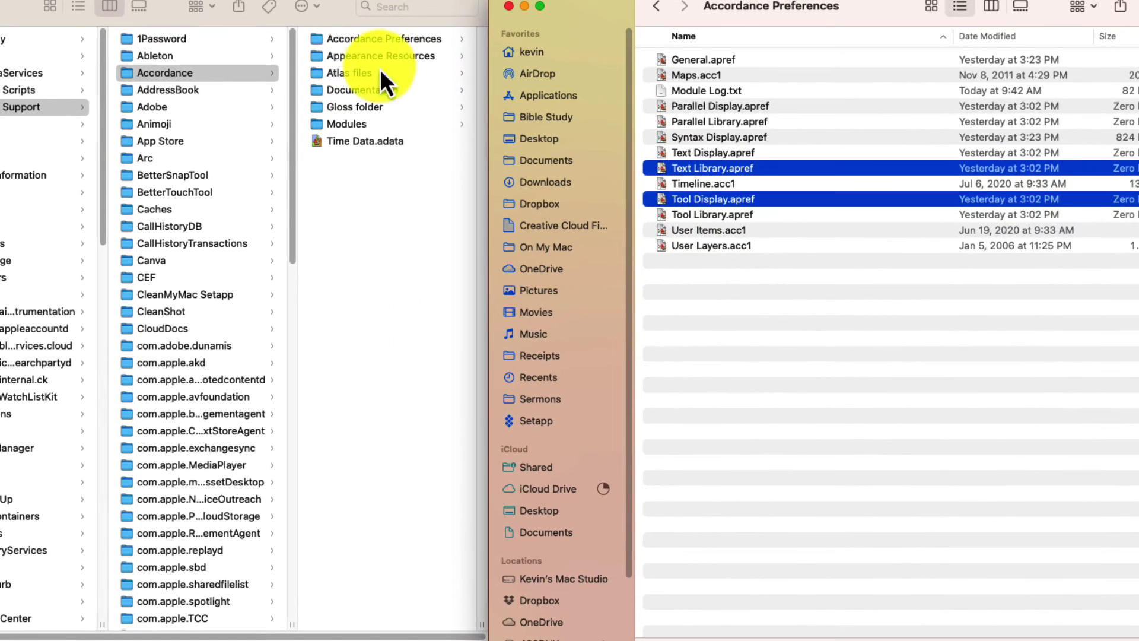
# - Drag the two .apref files into the installed Accordance folder, cancelling the iCloud Drive removal prompt
pyautogui.moveTo(678, 170); pyautogui.dragTo(352, 324)
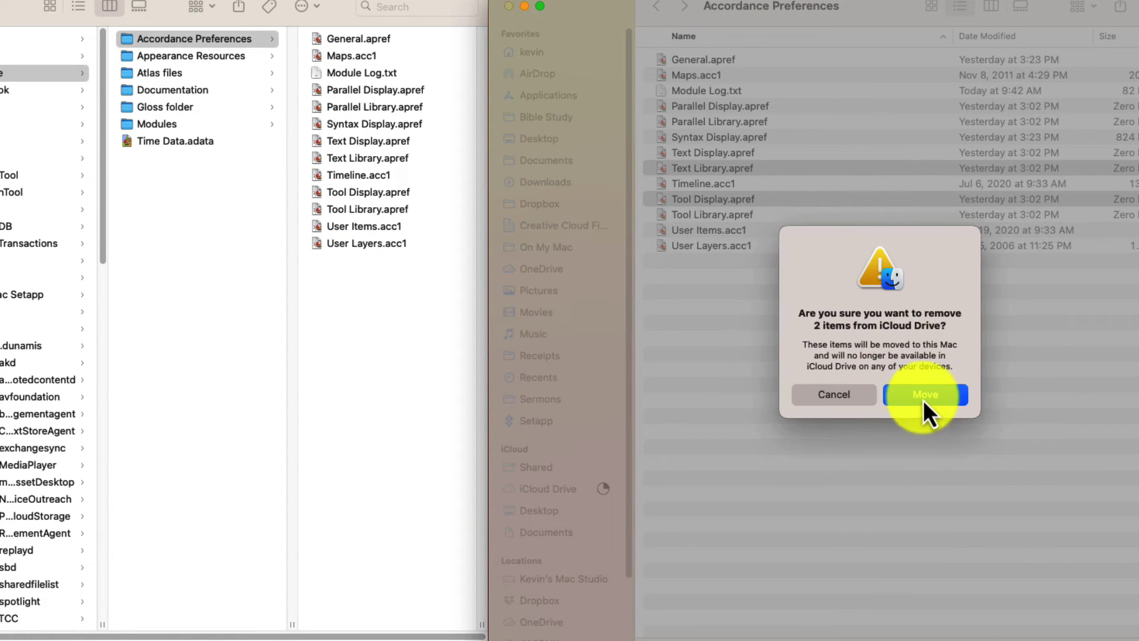
pyautogui.click(852, 391)
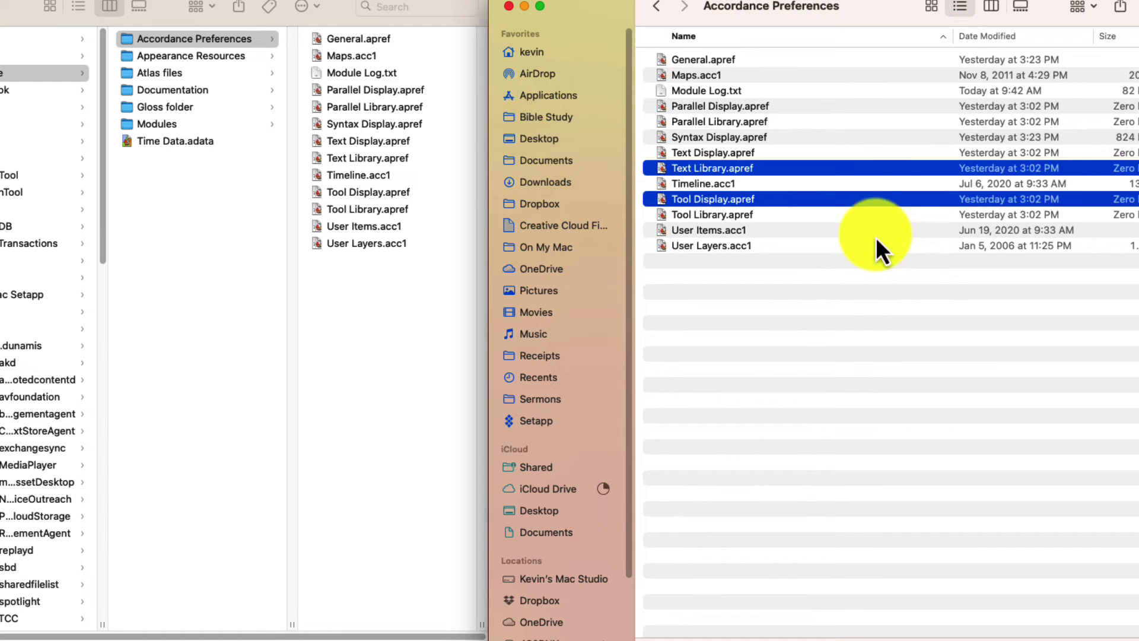